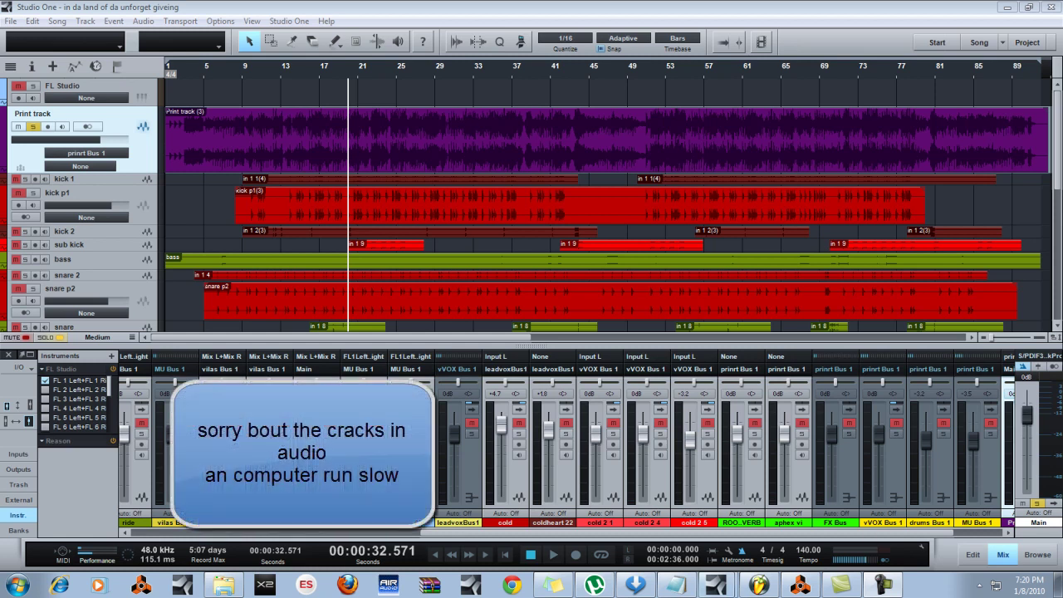
Start song playback and expand the Main channel to show its inserts, with the Print track and prinrt Bus 1 channels in view
mouse_move(757, 585)
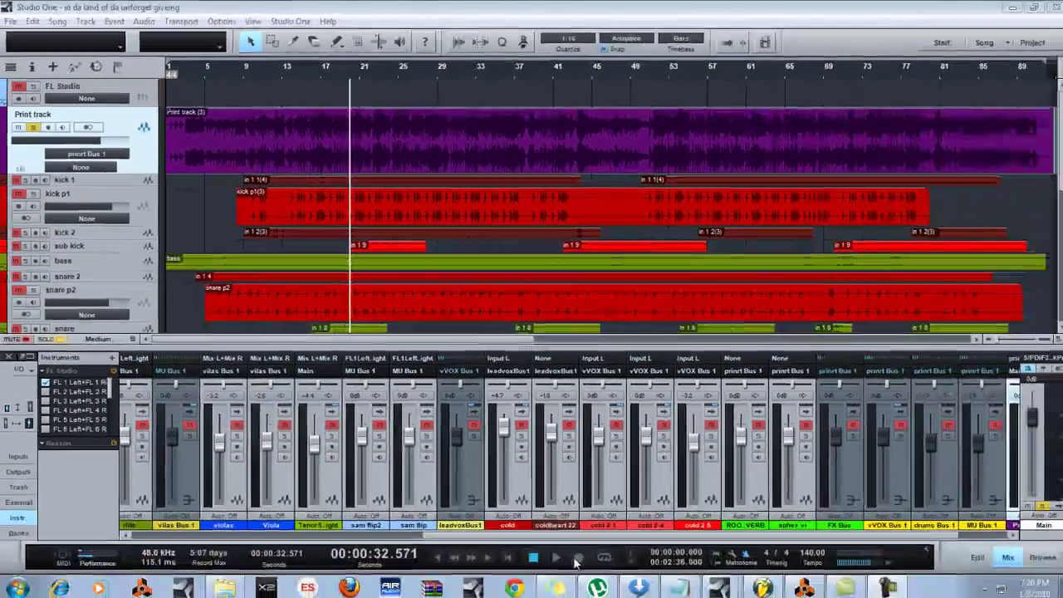
click(556, 557)
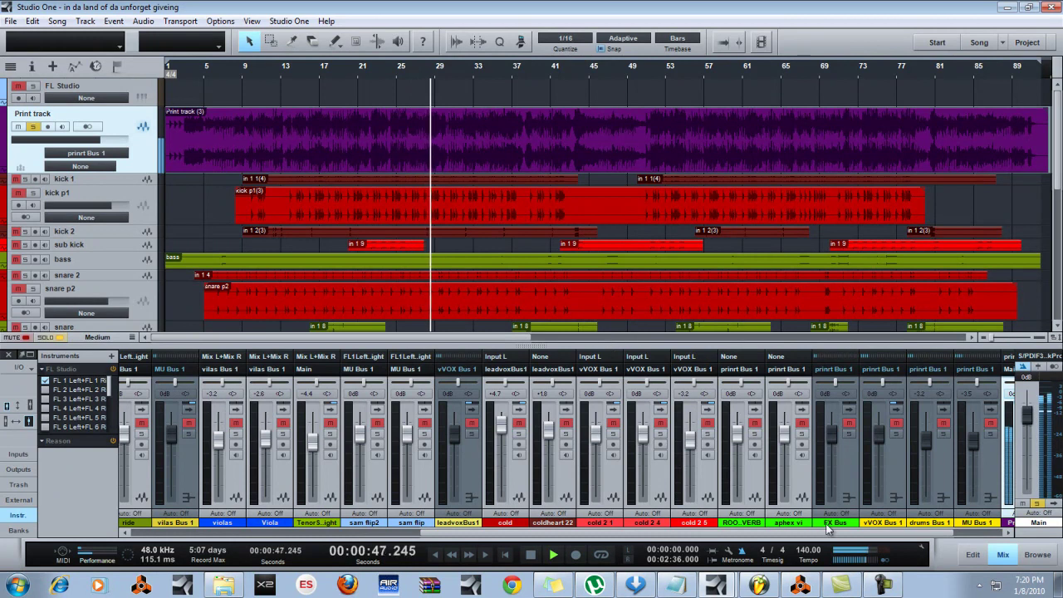
scroll(828, 529, right, 2)
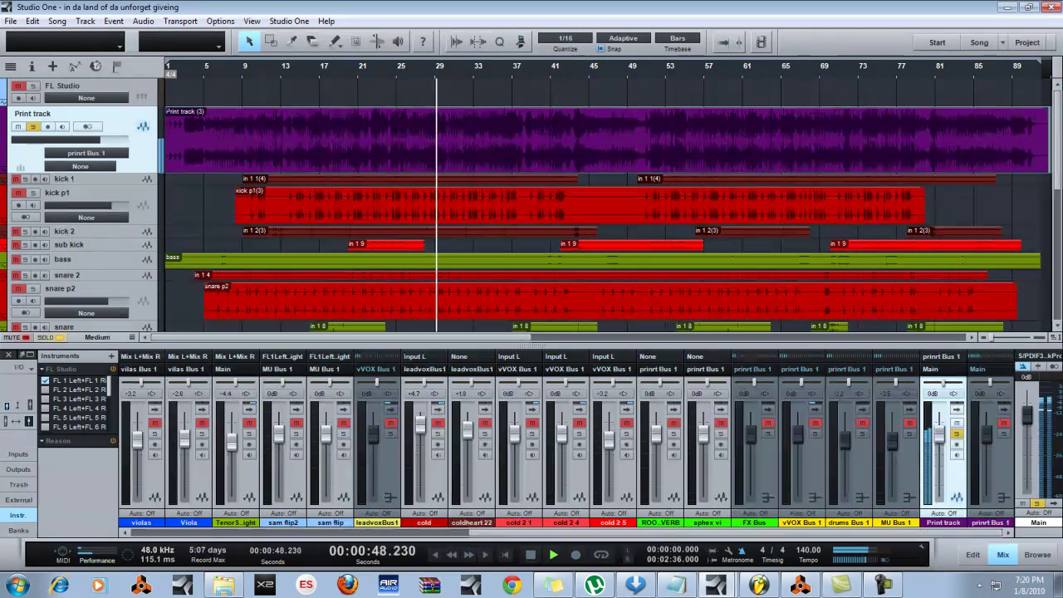
click(1054, 505)
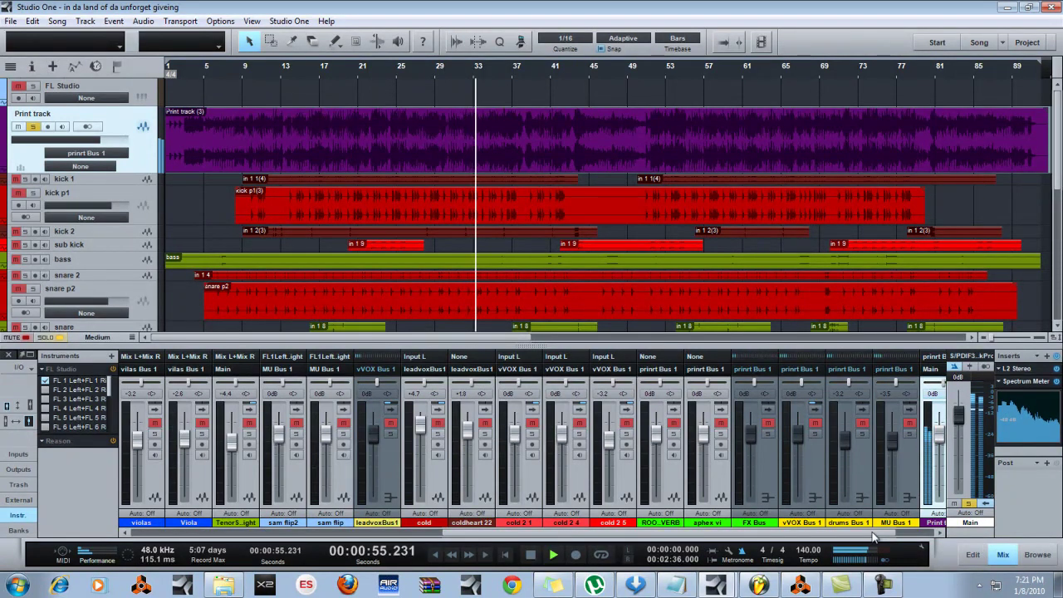
drag(871, 535, 952, 535)
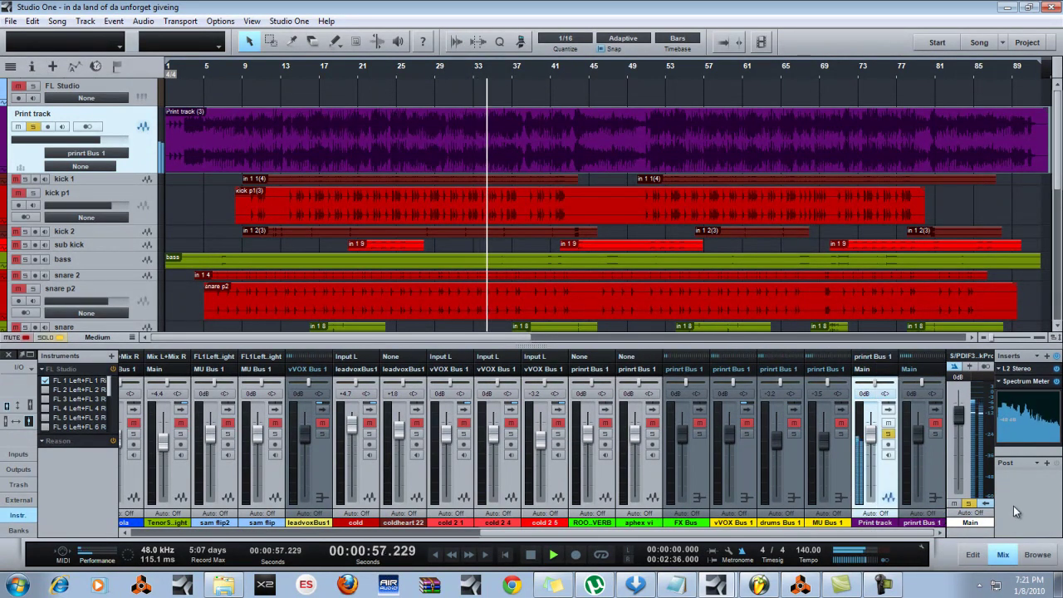
Open the L2 Stereo limiter on the Main channel to examine its settings, and close its editor
double_click(1018, 369)
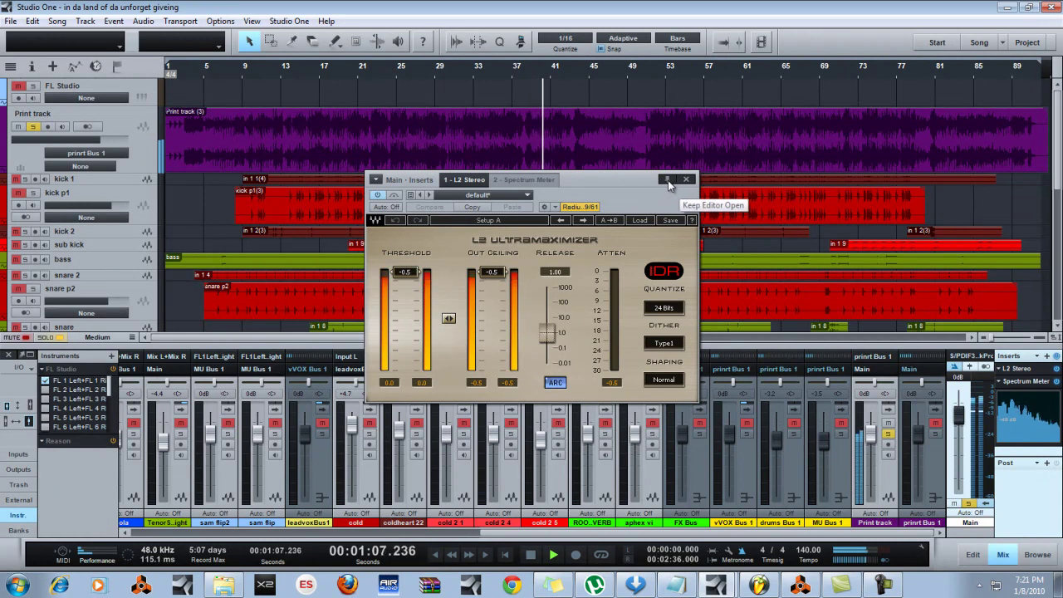
drag(651, 181, 908, 181)
click(943, 179)
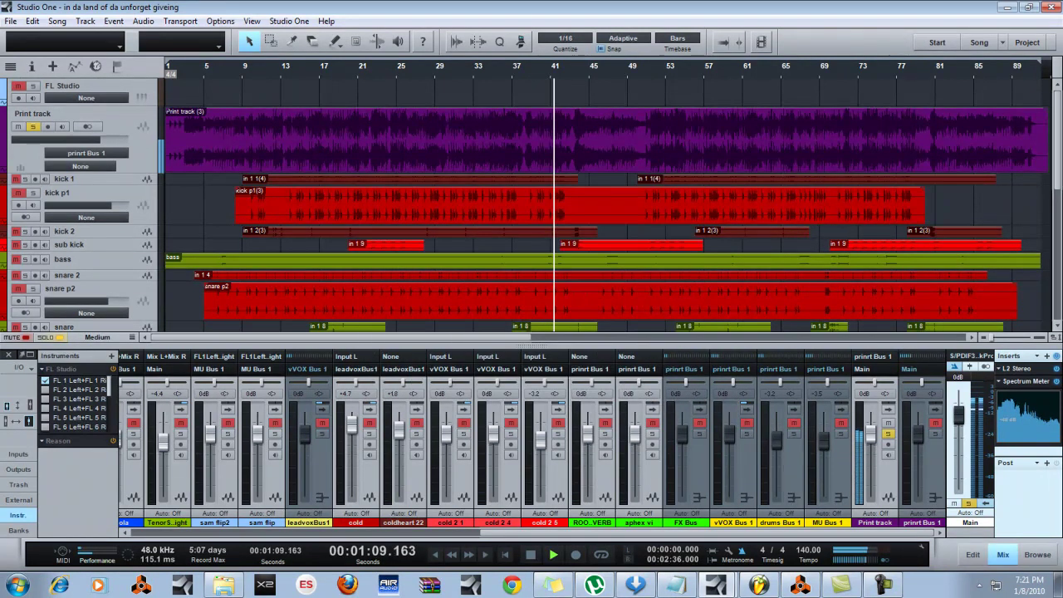
click(1041, 420)
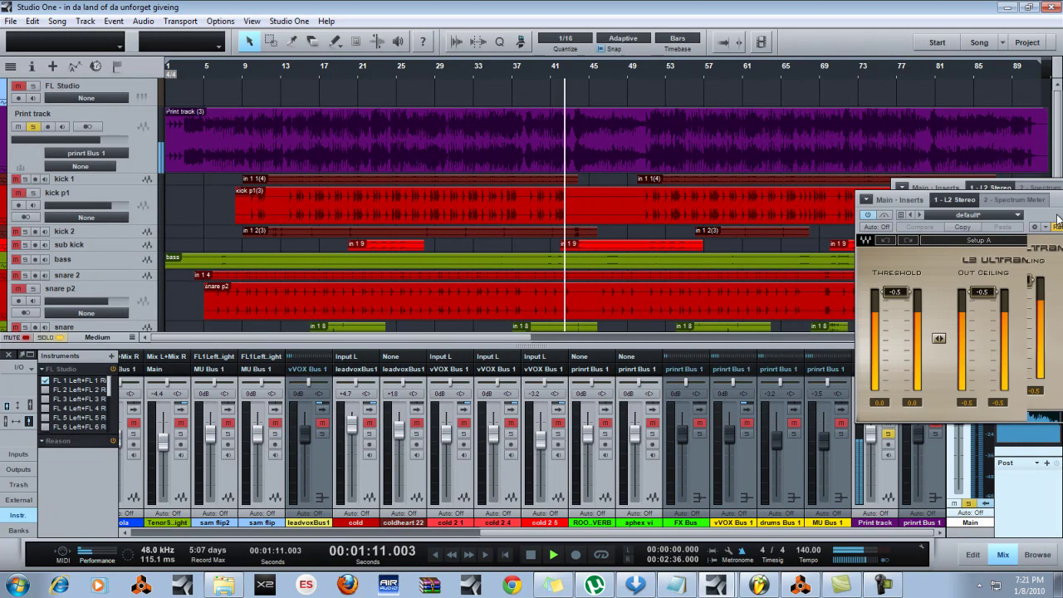
drag(1056, 220, 870, 236)
click(870, 237)
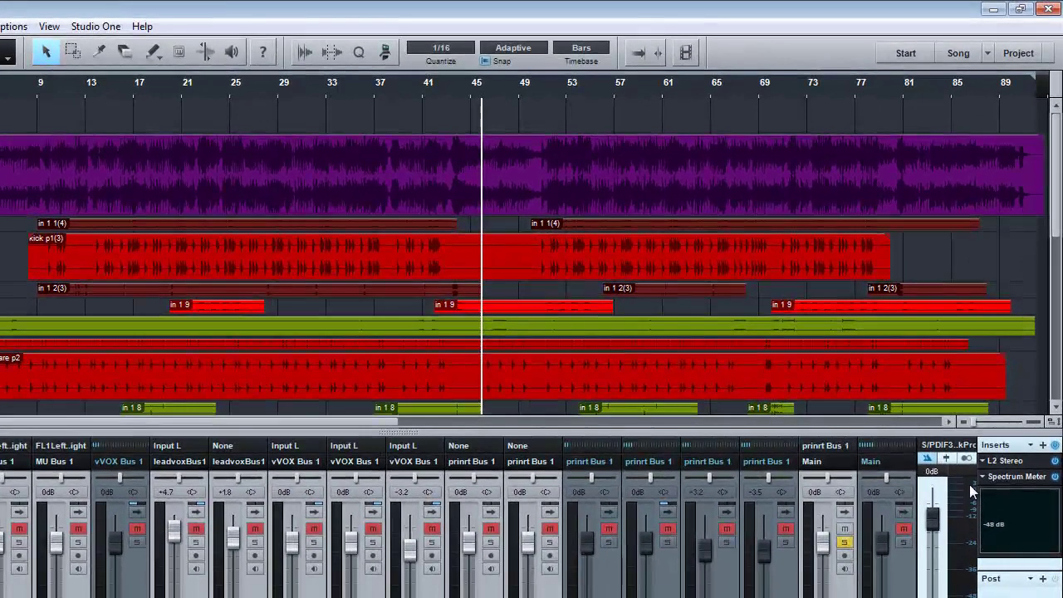
Check the output device choices of the Main channel without changing them, and hide the instruments list in the mixer
click(951, 445)
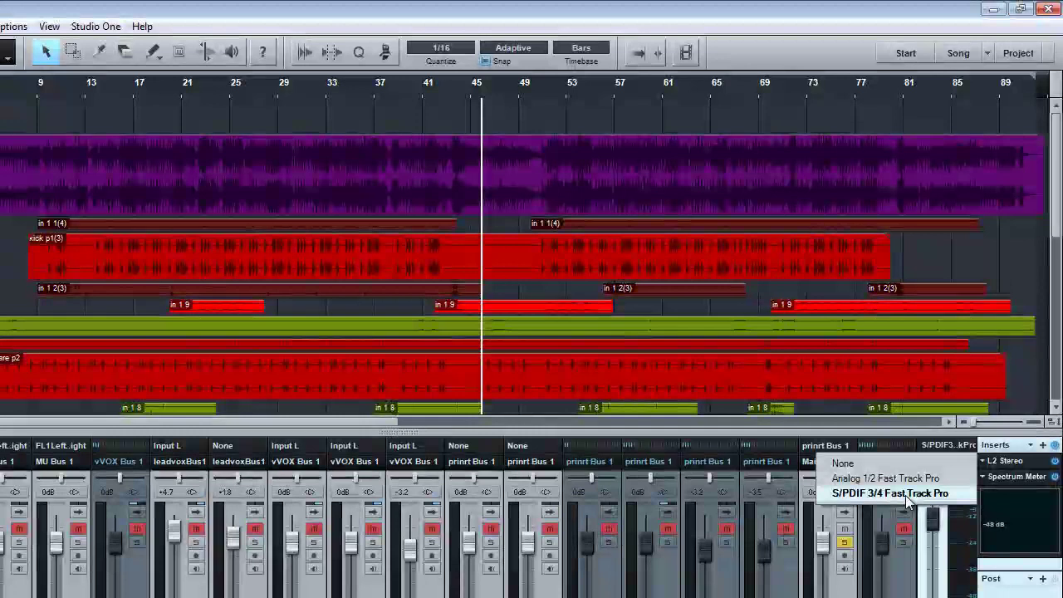
click(860, 23)
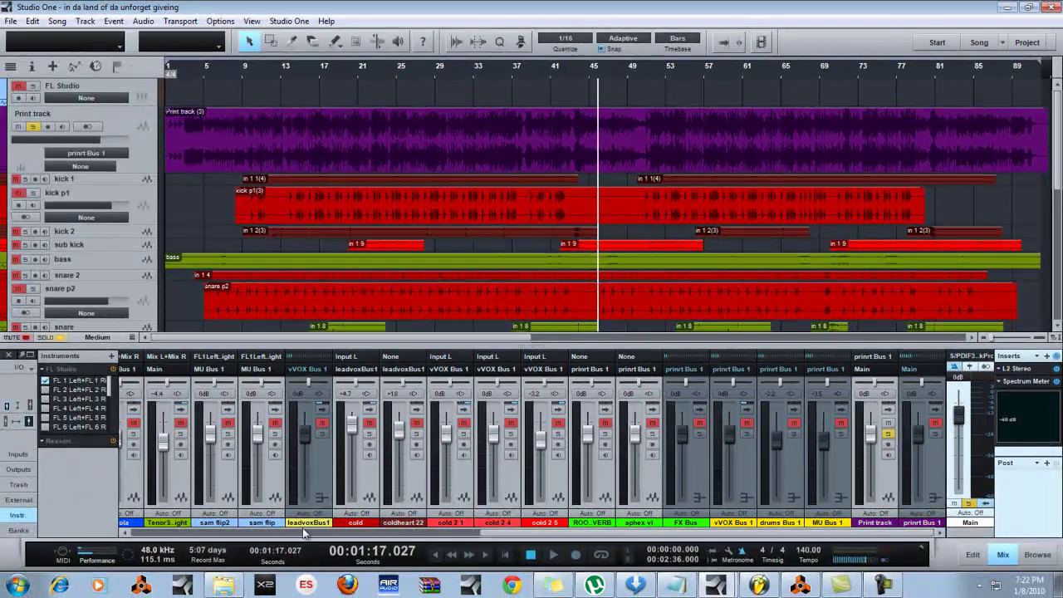
click(18, 515)
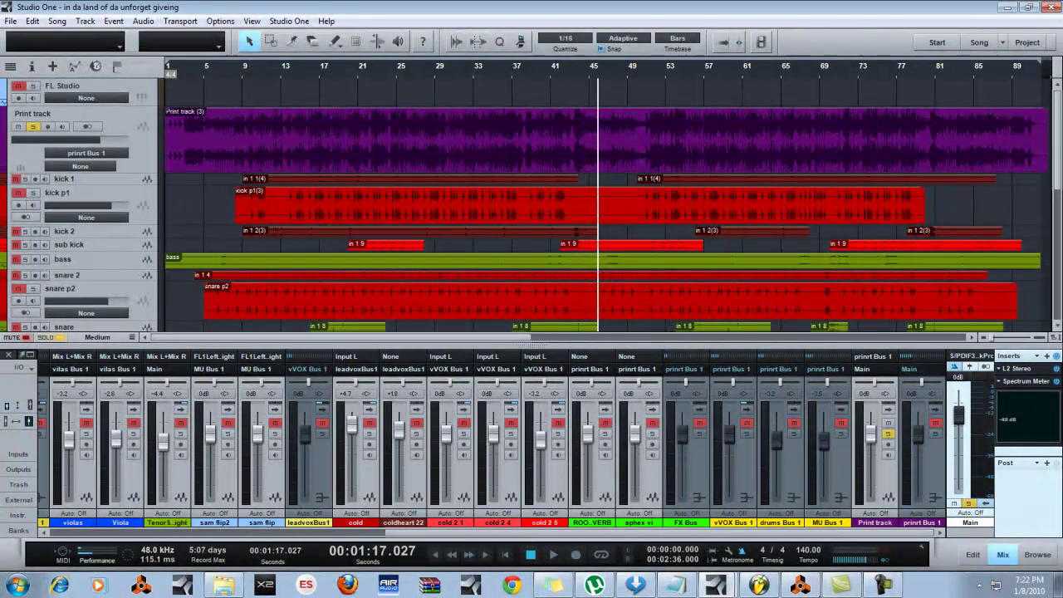
Switch to FL Studio, select pattern 6, uncover the playlist behind the channel rack, and minimize the program
click(715, 584)
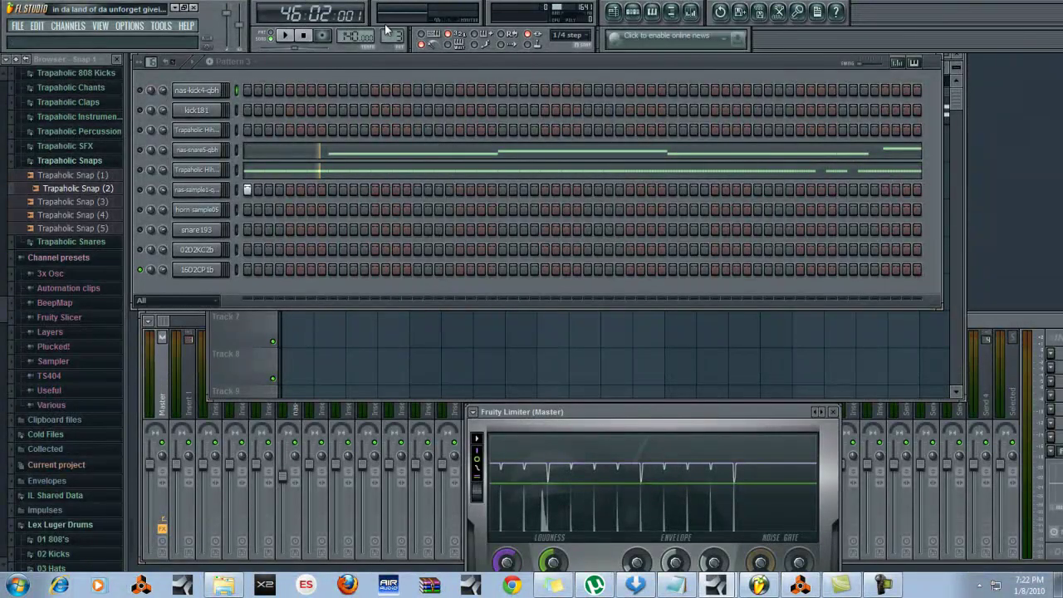
drag(392, 36, 392, 30)
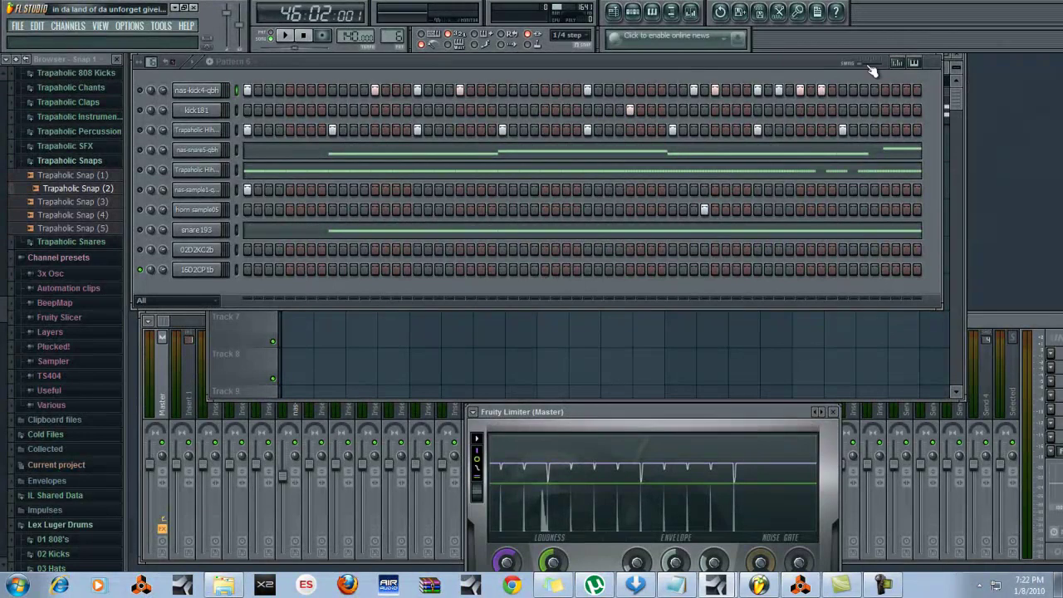
drag(812, 63, 826, 242)
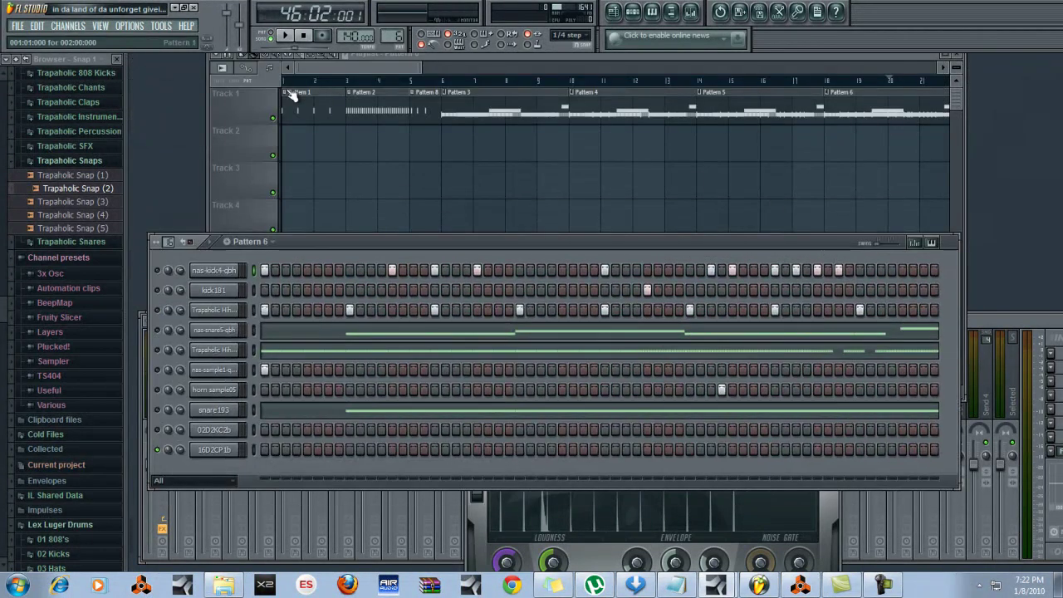
mouse_move(332, 69)
mouse_down()
mouse_move(630, 65)
mouse_move(807, 47)
mouse_move(552, 62)
mouse_move(332, 50)
mouse_up()
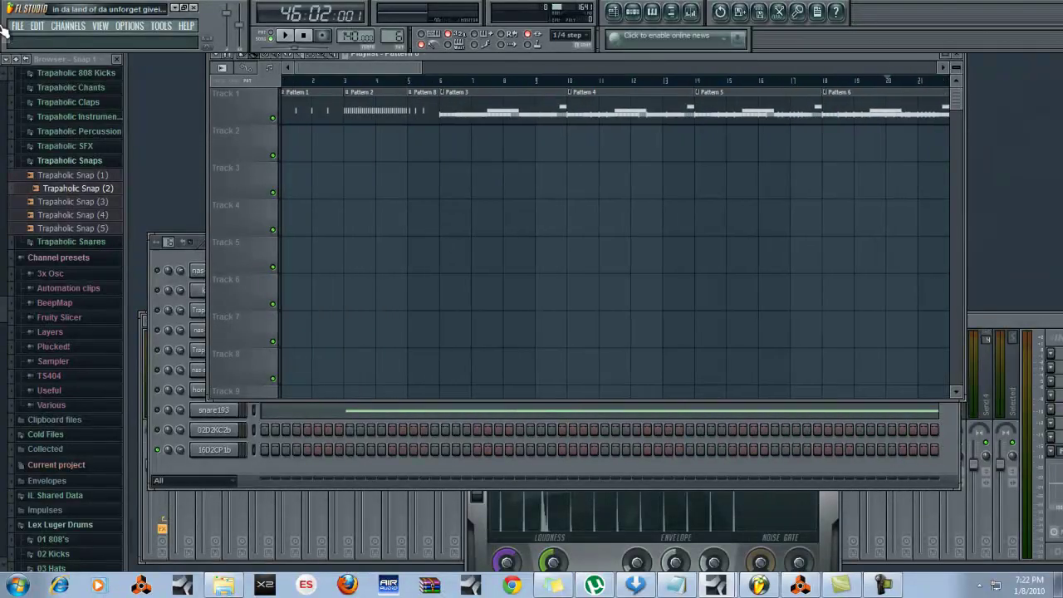
click(176, 10)
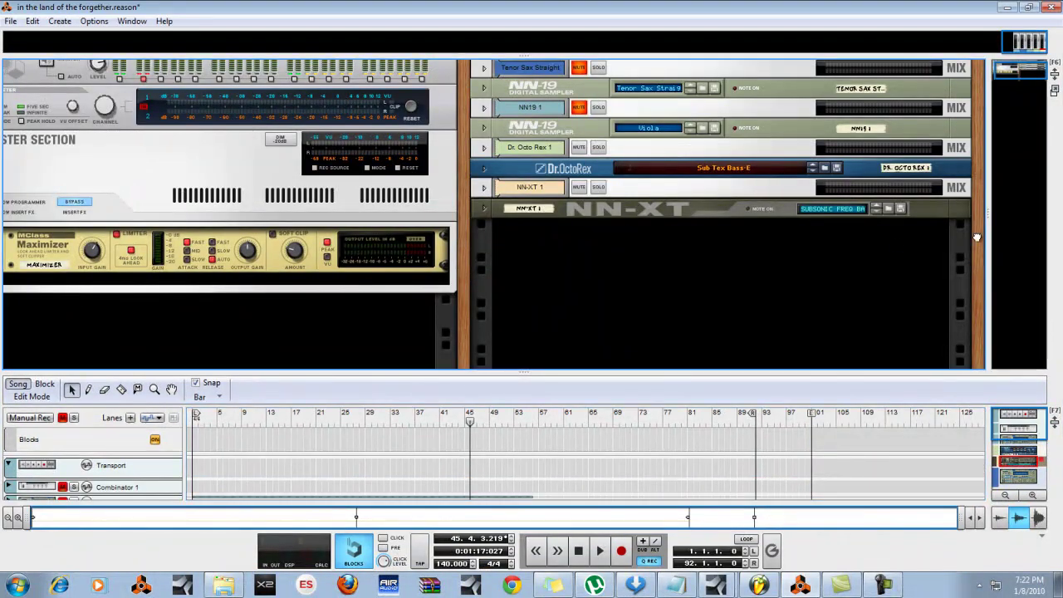
Enlarge Reason's sequencer area and unfold the NN-XT 1, Dr. Octo Rex 1 and NN19 1 tracks
drag(930, 371, 921, 188)
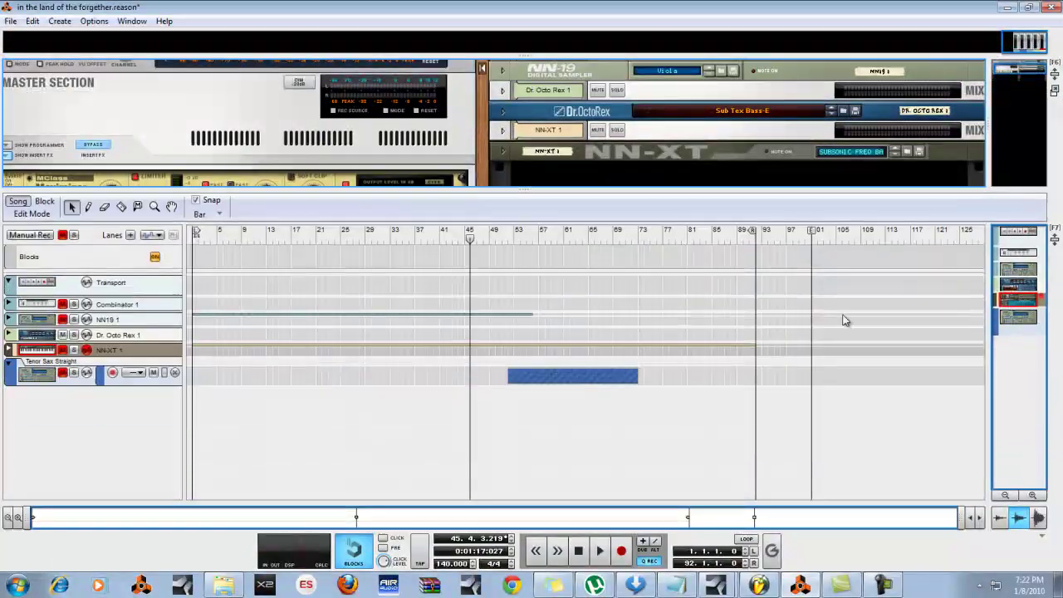
click(8, 349)
click(9, 334)
click(9, 321)
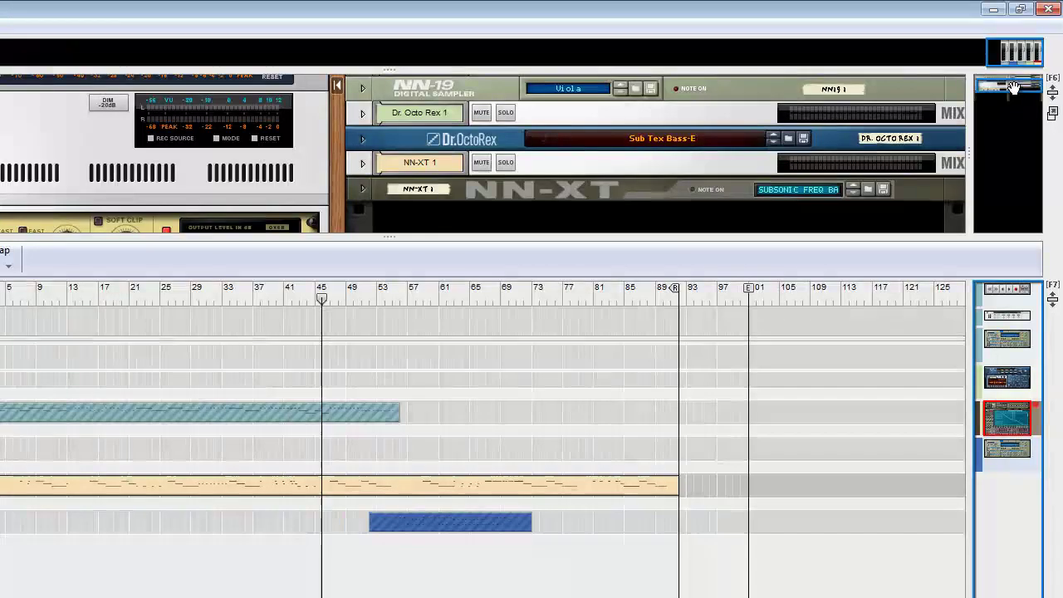
Examine the Combinator and sampler devices in the upper part of the Reason rack, and minimize Reason
click(1014, 83)
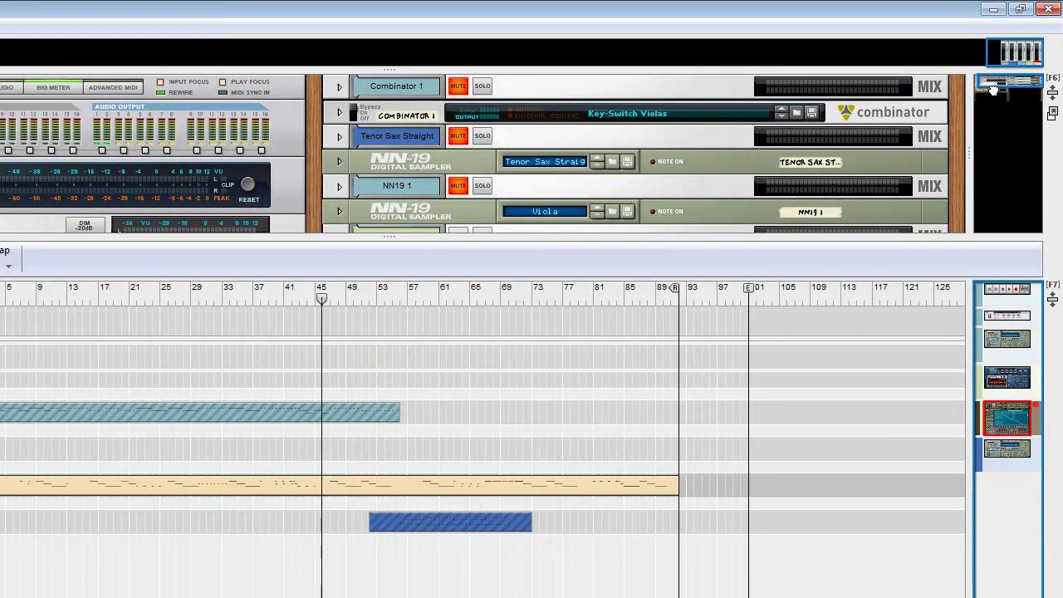
mouse_move(991, 83)
mouse_down()
mouse_move(992, 99)
mouse_move(992, 83)
mouse_up()
click(993, 9)
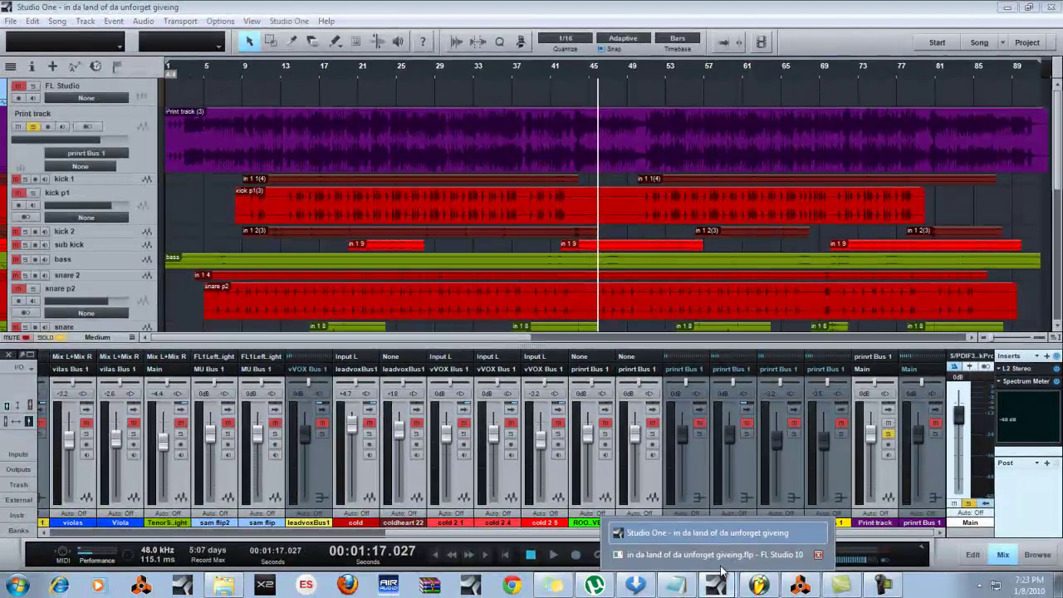
Switch back to FL Studio and bring the pattern 6 channel rack up in front of the playlist
click(714, 554)
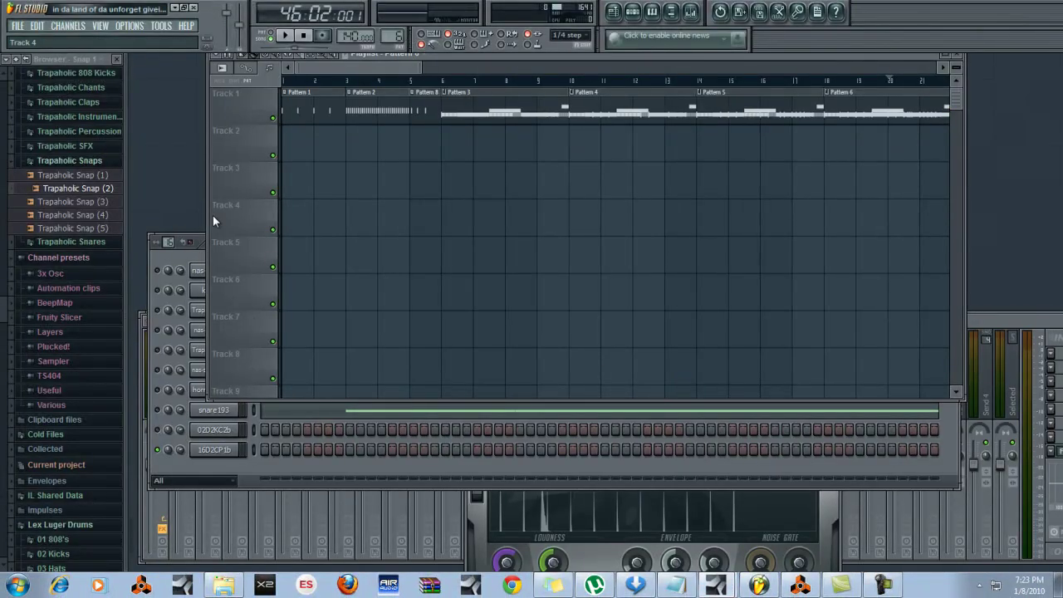
click(879, 471)
drag(675, 158, 677, 155)
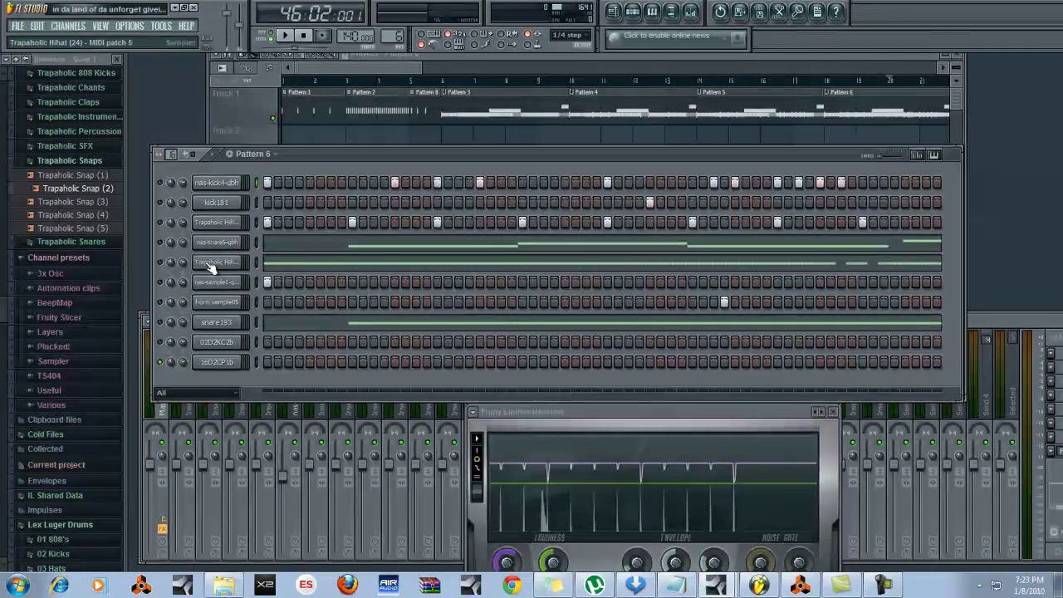
Open the Trapaholic Hihat (24) piano roll, show its note pan values, and minimize FL Studio
click(312, 265)
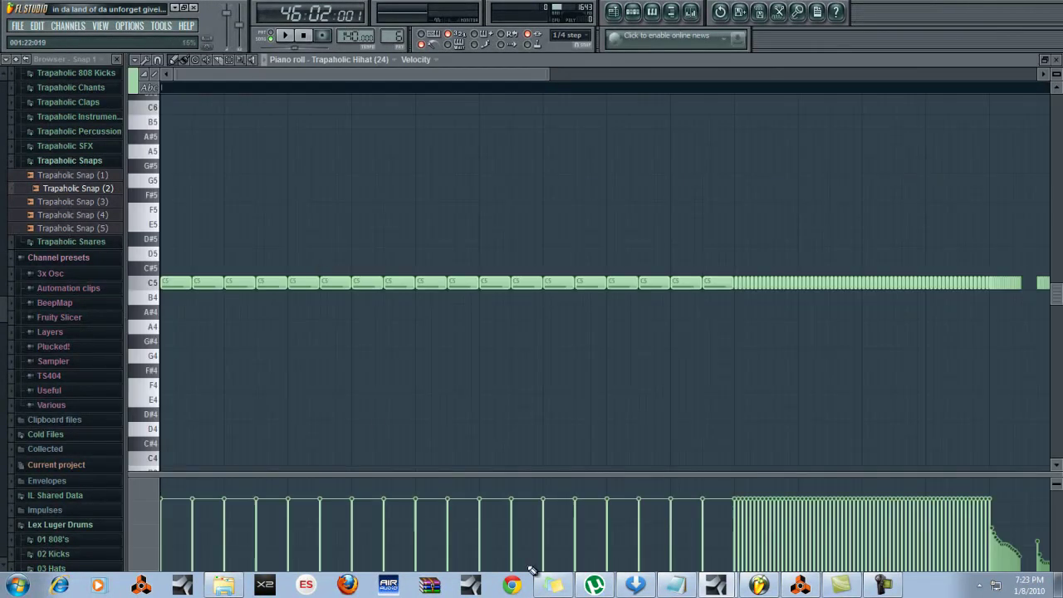
click(142, 503)
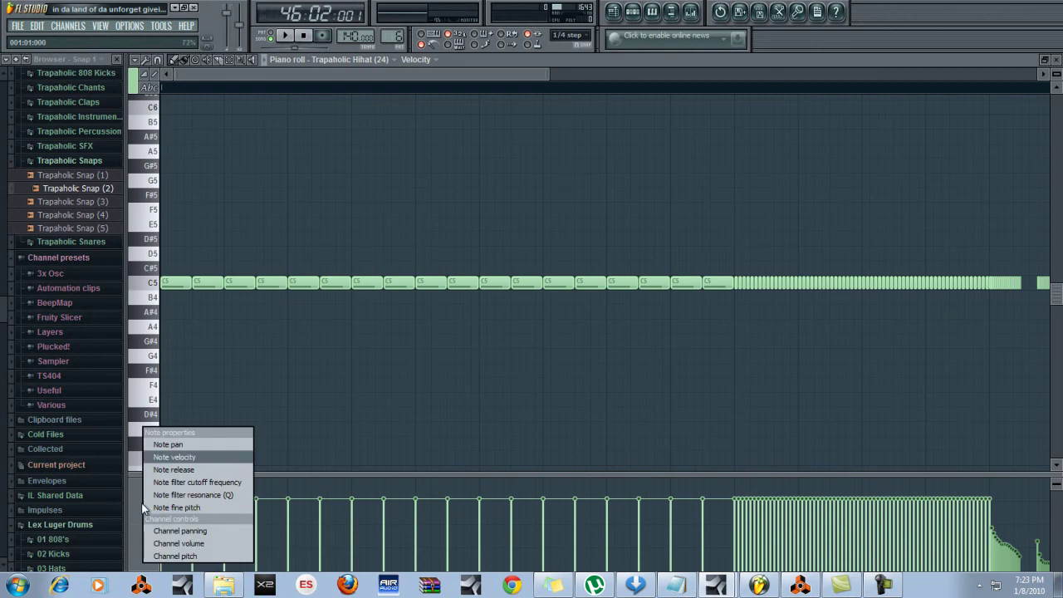
click(189, 447)
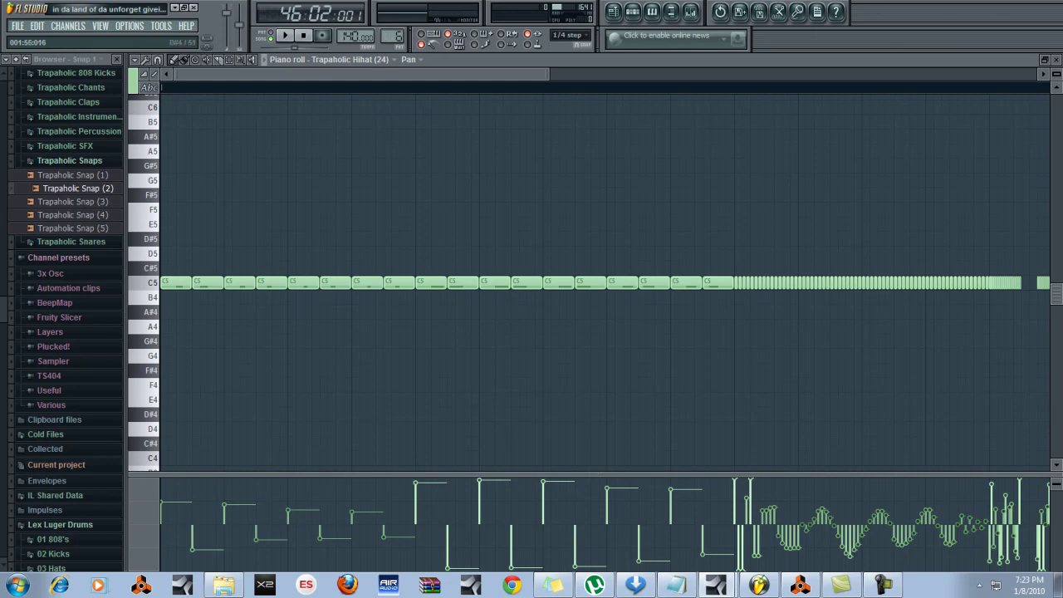
click(176, 7)
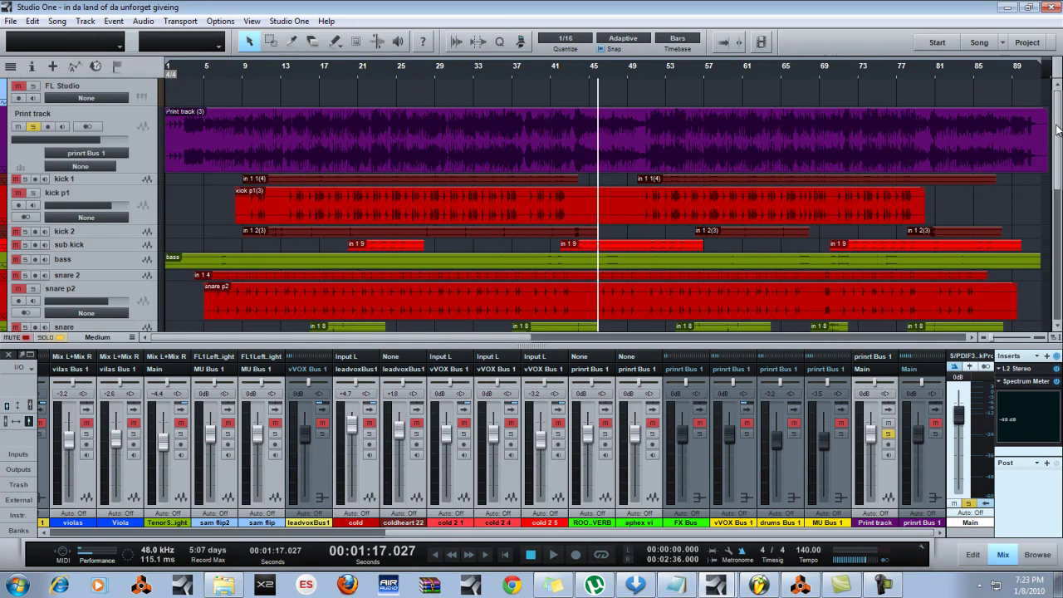
Look through the arrangement's tracks down to violas, and make the kick 1 track slightly taller
scroll(1058, 133, down, 1)
drag(1058, 132, 1057, 183)
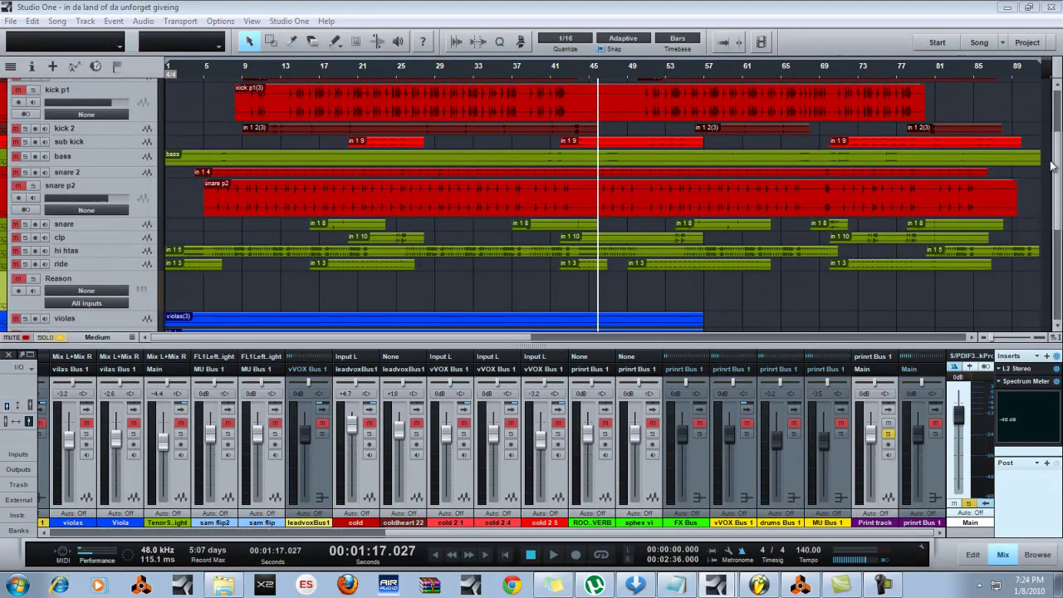
scroll(1055, 183, up, 3)
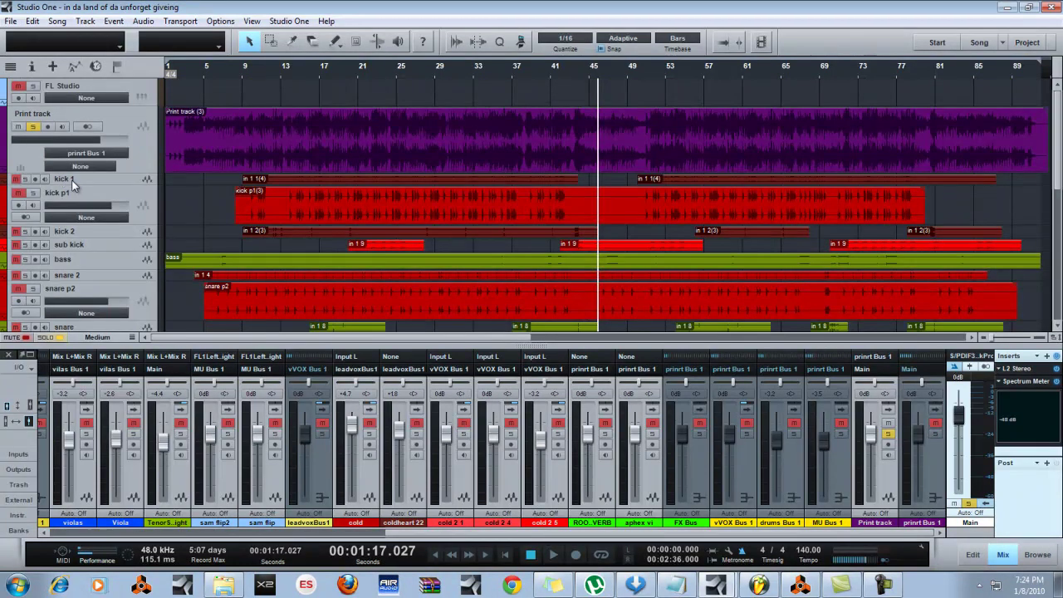
drag(73, 186, 100, 190)
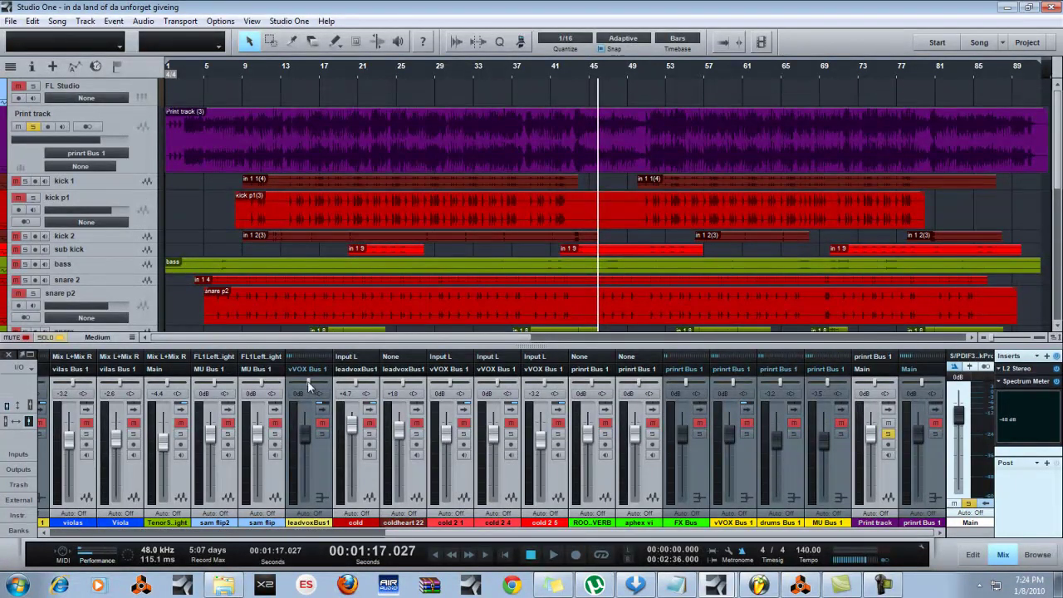
Open the mixer as a separate full-size console and unhide the kick 1 channel, leaving the channel banks list open
click(29, 356)
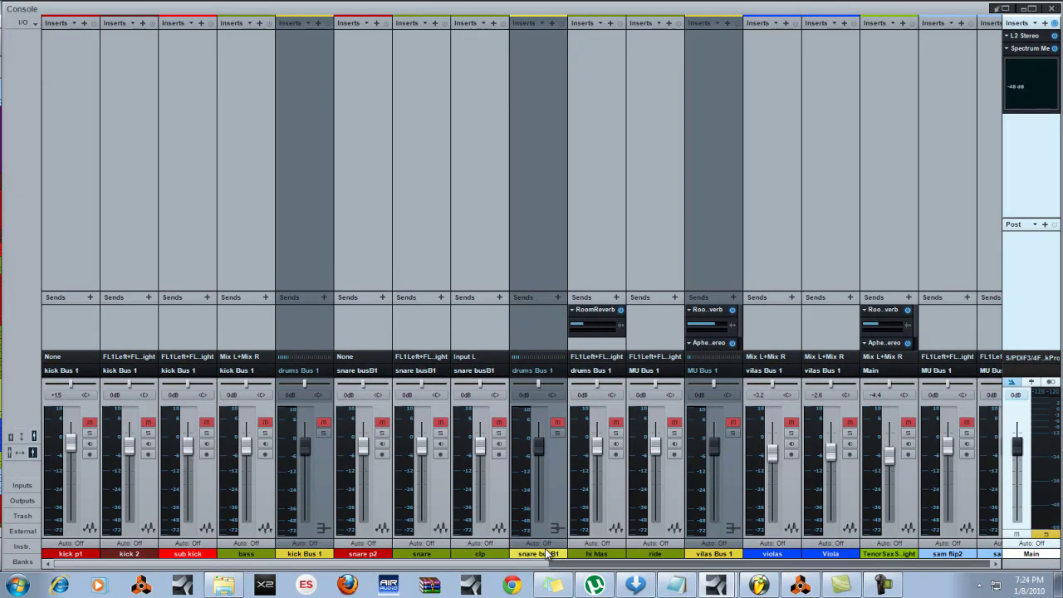
click(23, 561)
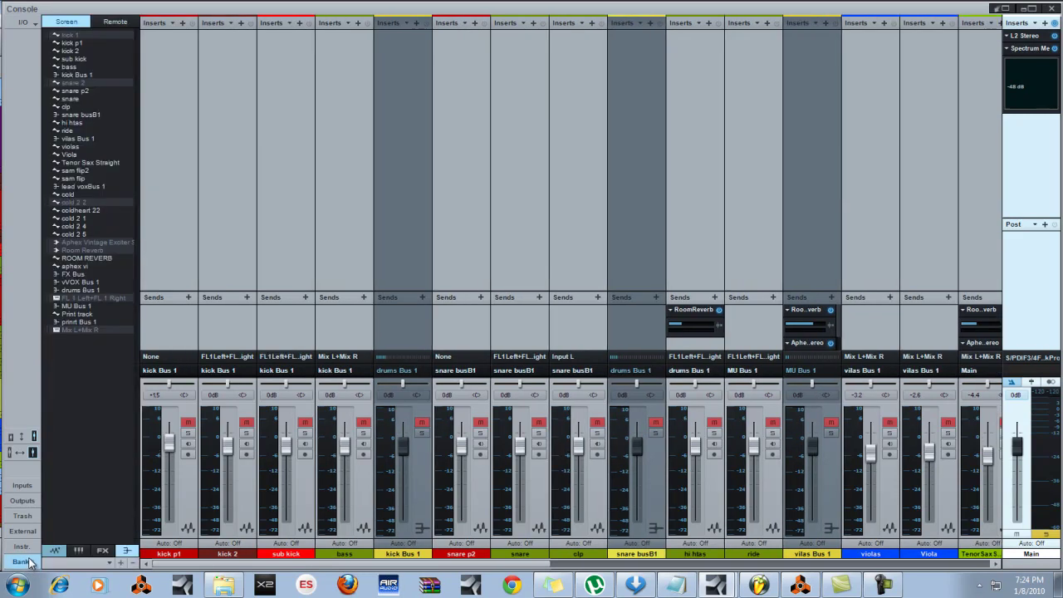
click(80, 35)
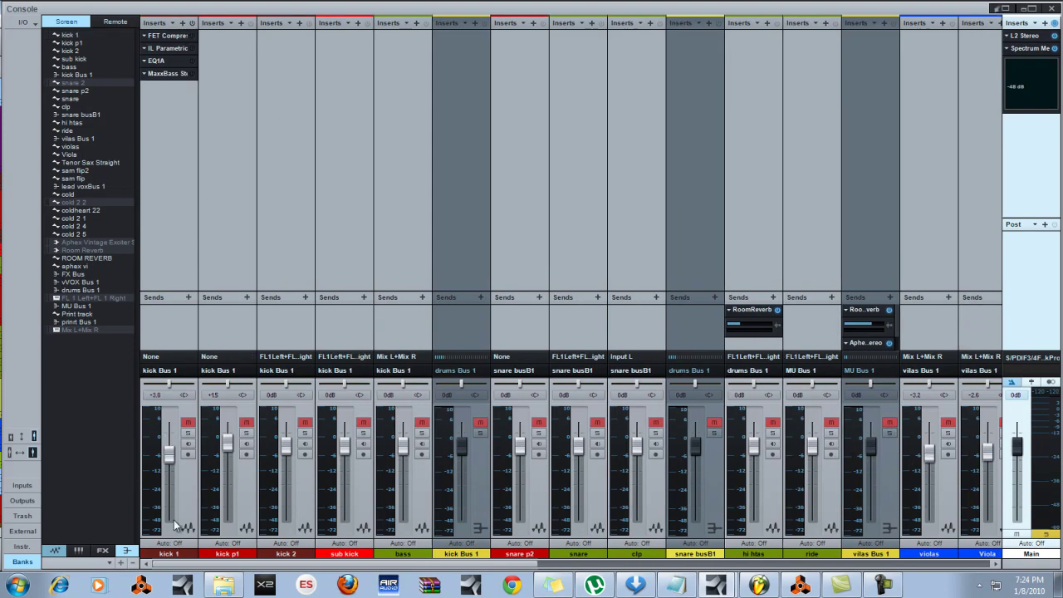
click(20, 561)
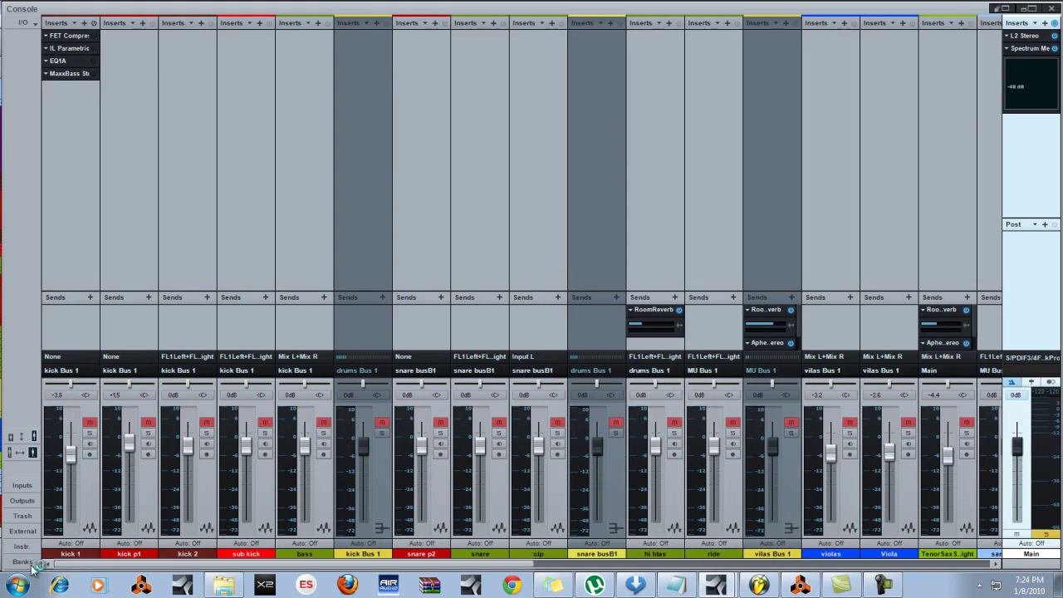
click(24, 561)
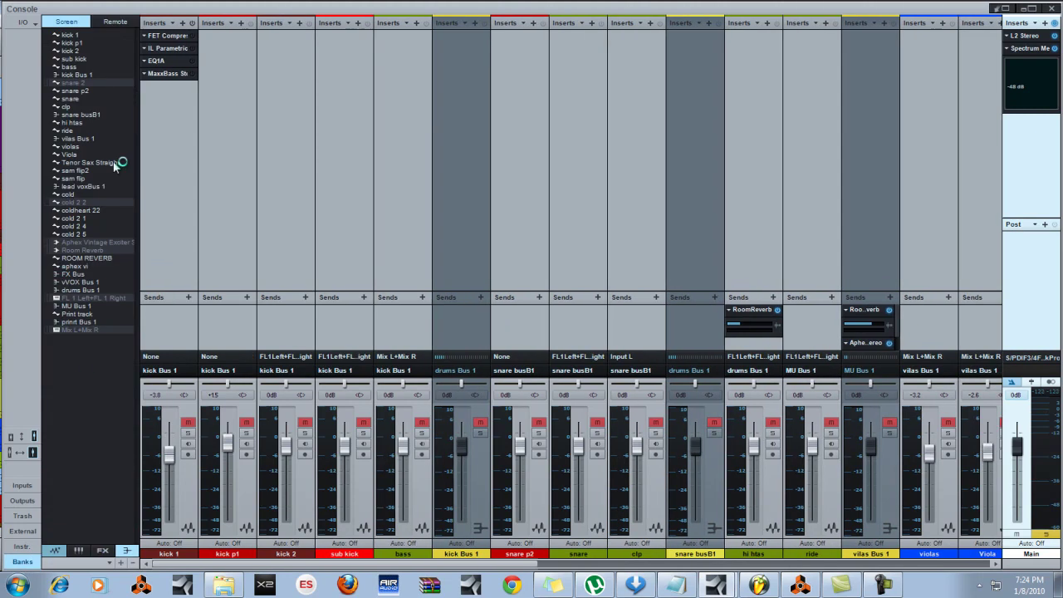
Switch the visibility of the snare 2 and snare p2 channels in the console, leaving both shown
click(73, 90)
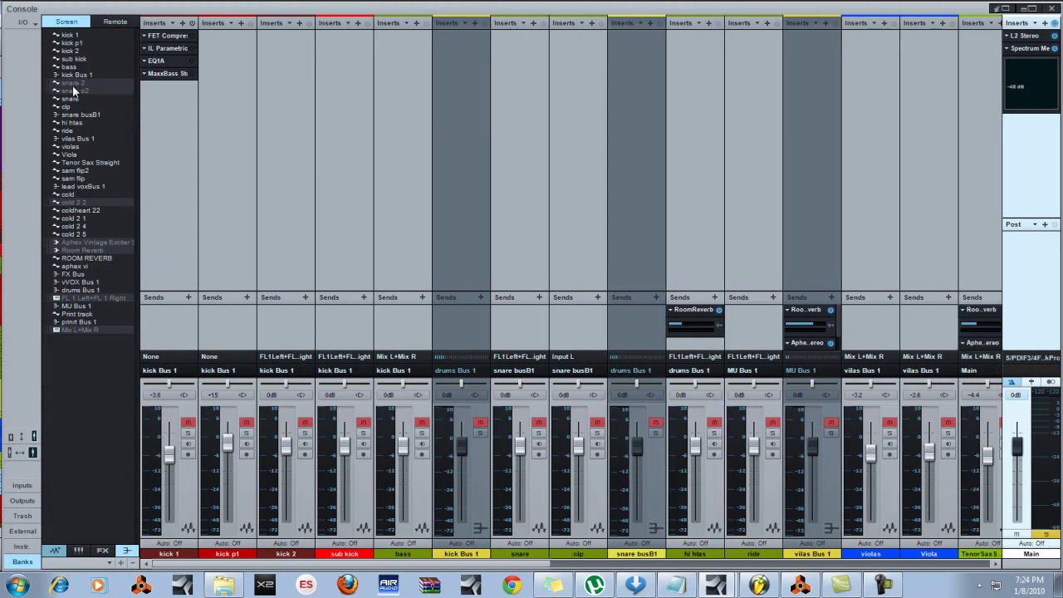
click(74, 88)
click(76, 84)
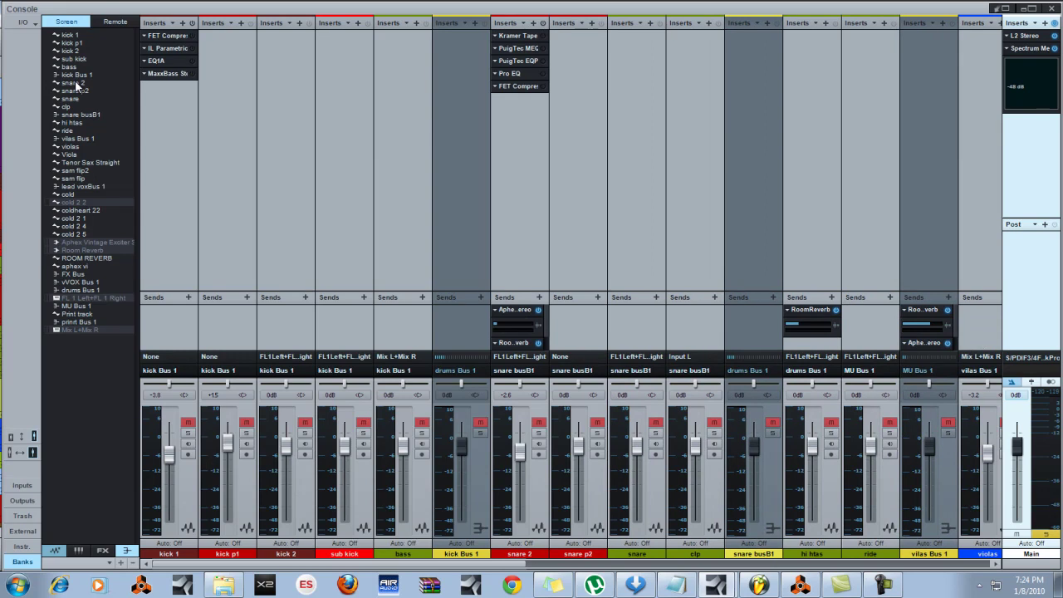
click(75, 84)
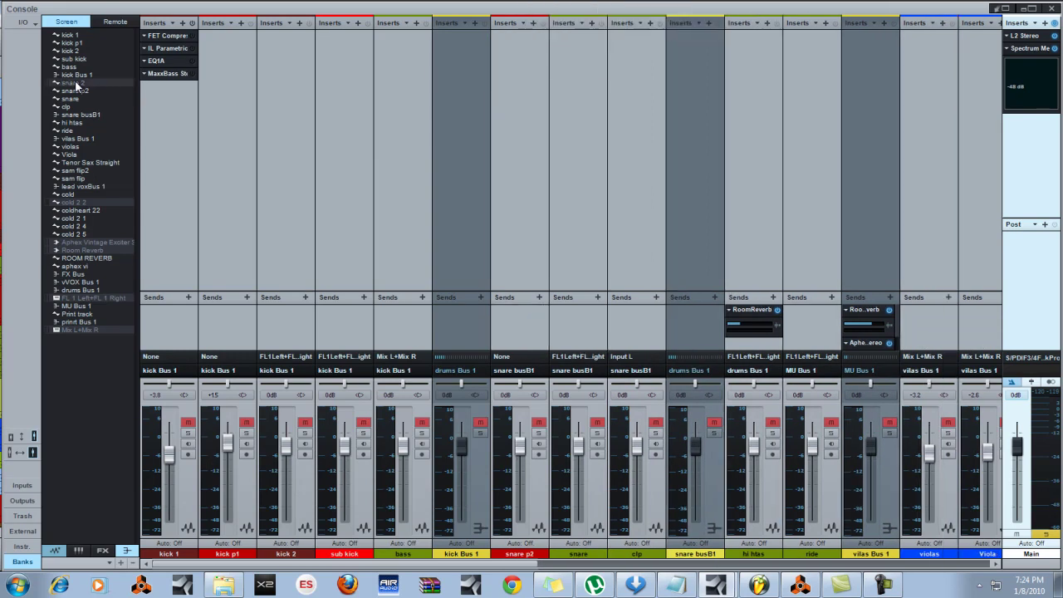
click(75, 84)
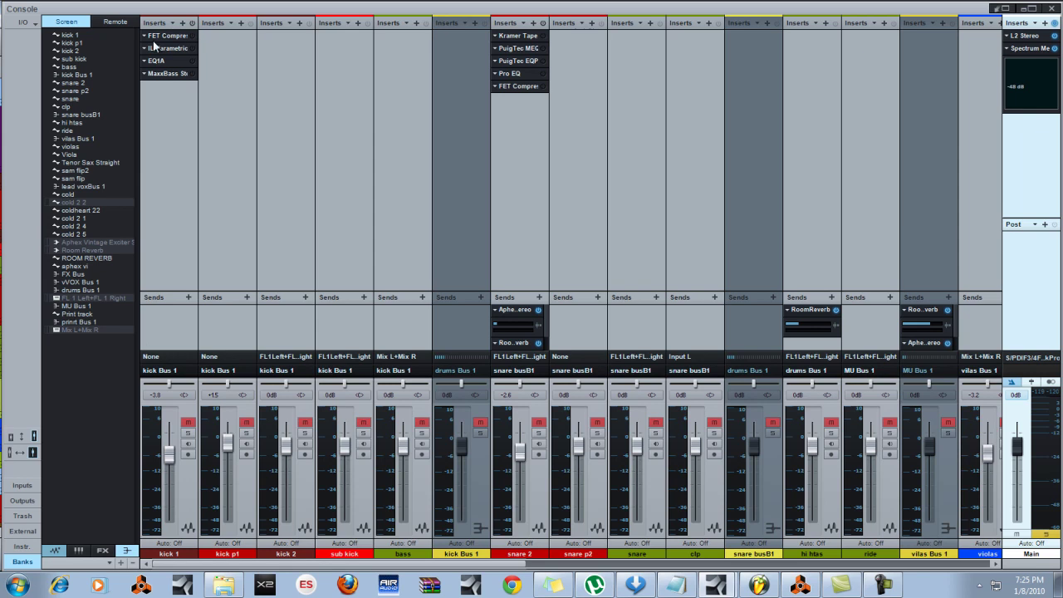
Hide the kick 1 and snare 2 channels, keep kick p1 and kick Bus 1 shown, and dock the console below the arrangement
click(79, 44)
click(81, 75)
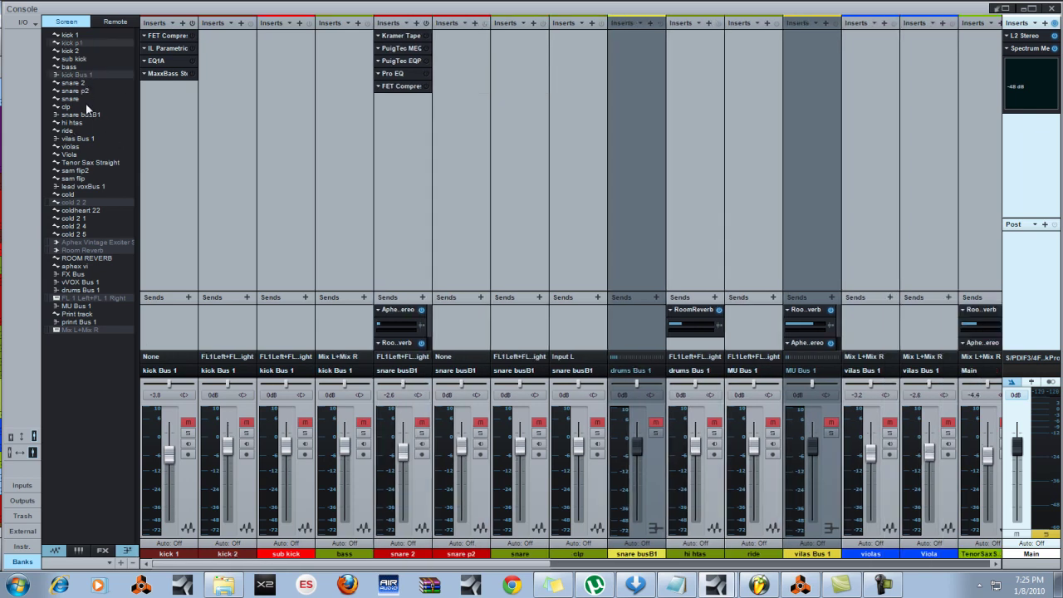
click(77, 75)
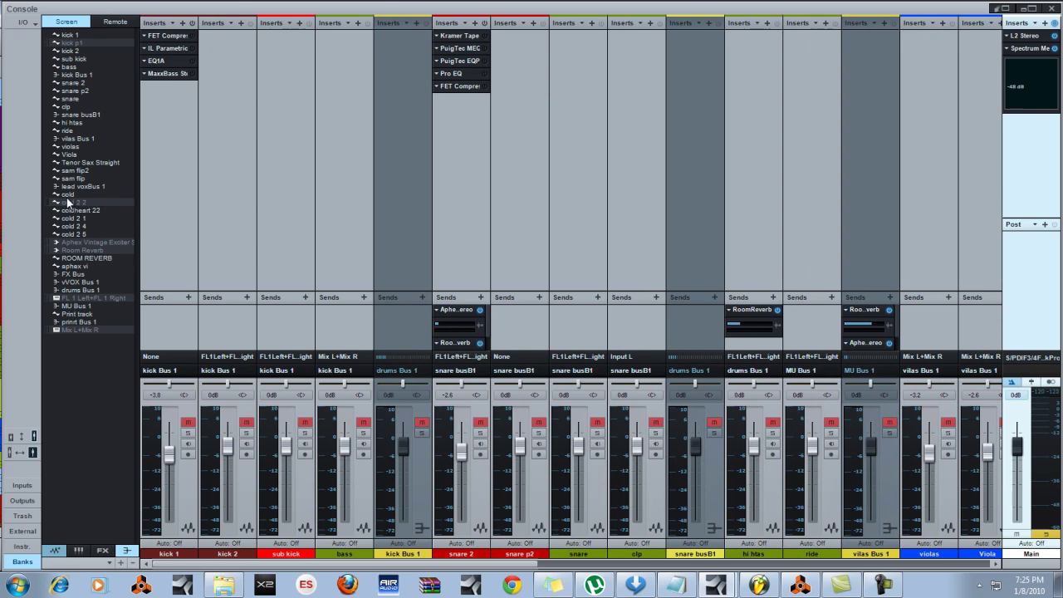
click(82, 33)
click(80, 43)
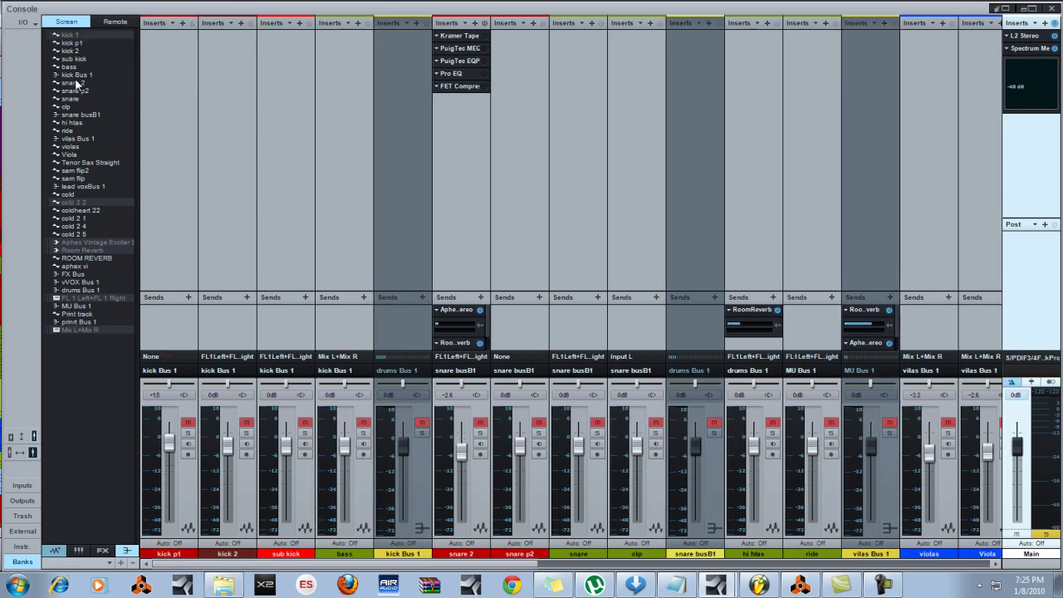
click(75, 83)
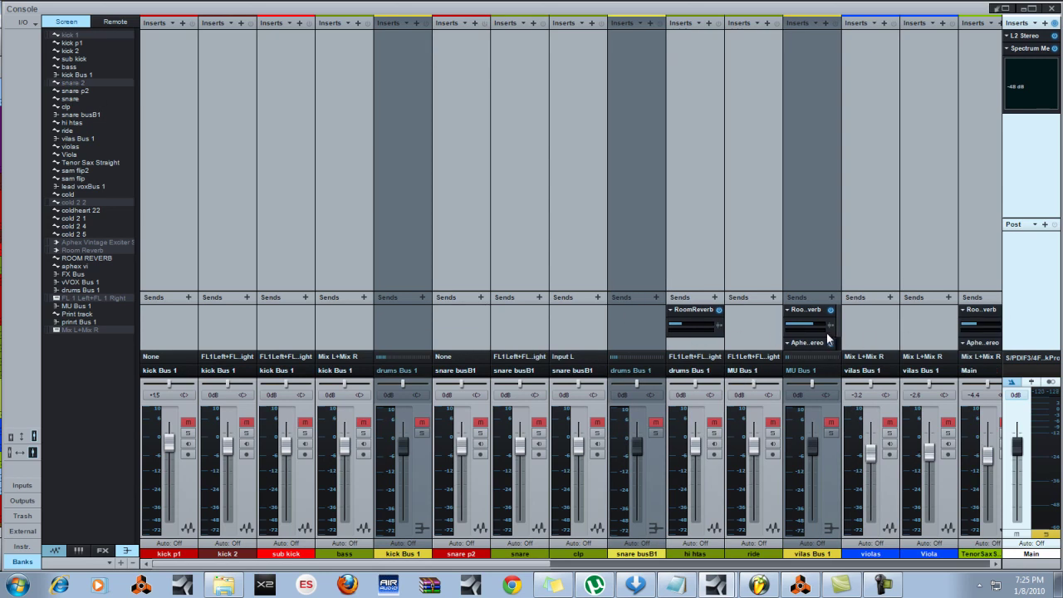
click(1002, 7)
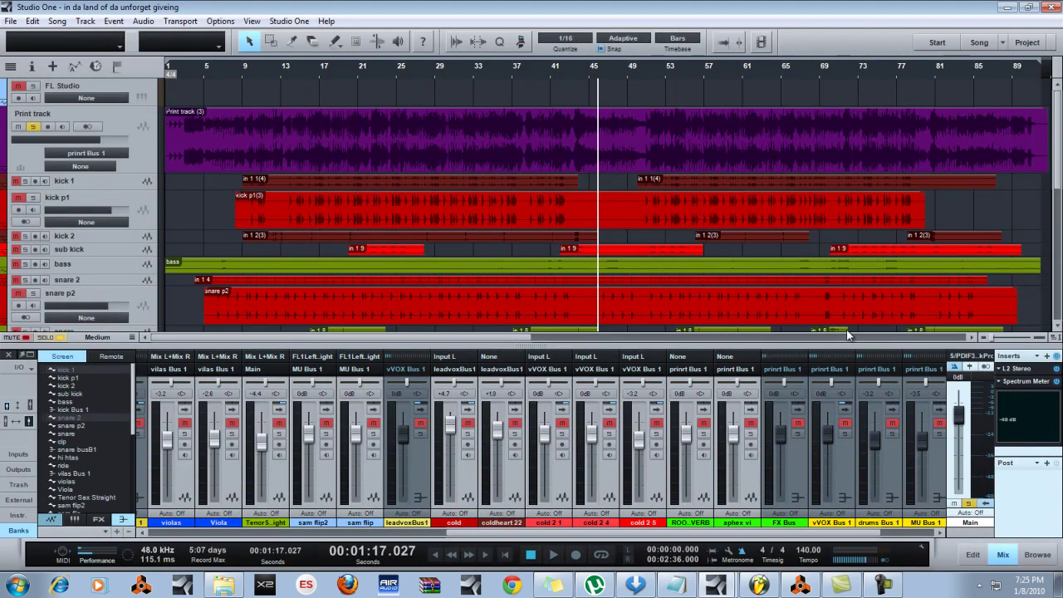
Make the aphex vi track slightly taller and look over the arrangement's lower tracks and the mixer channels up to prinrt Bus 1
drag(1051, 119, 1048, 178)
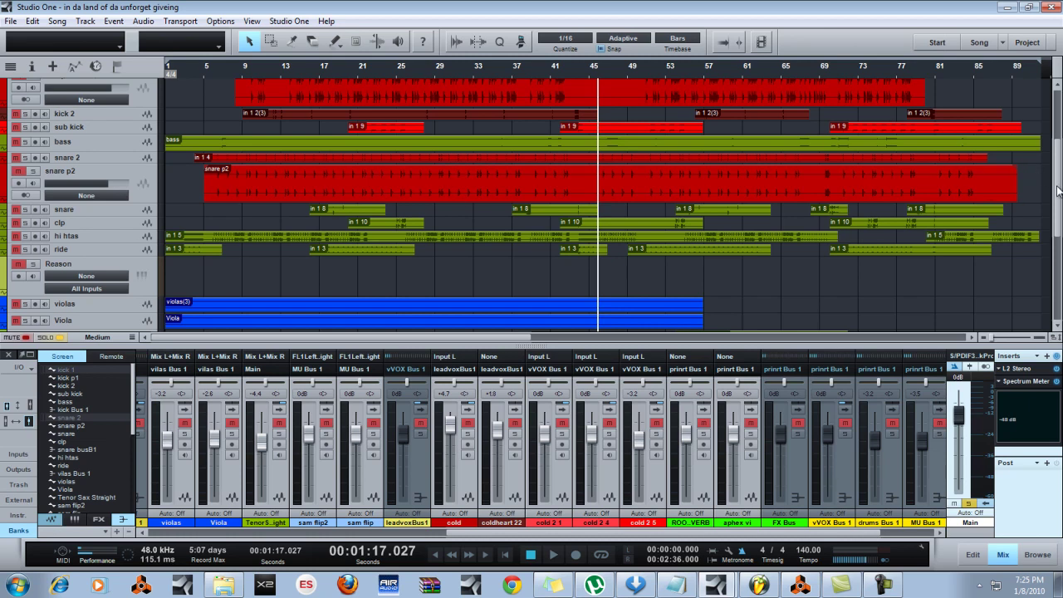
drag(1056, 190, 1057, 249)
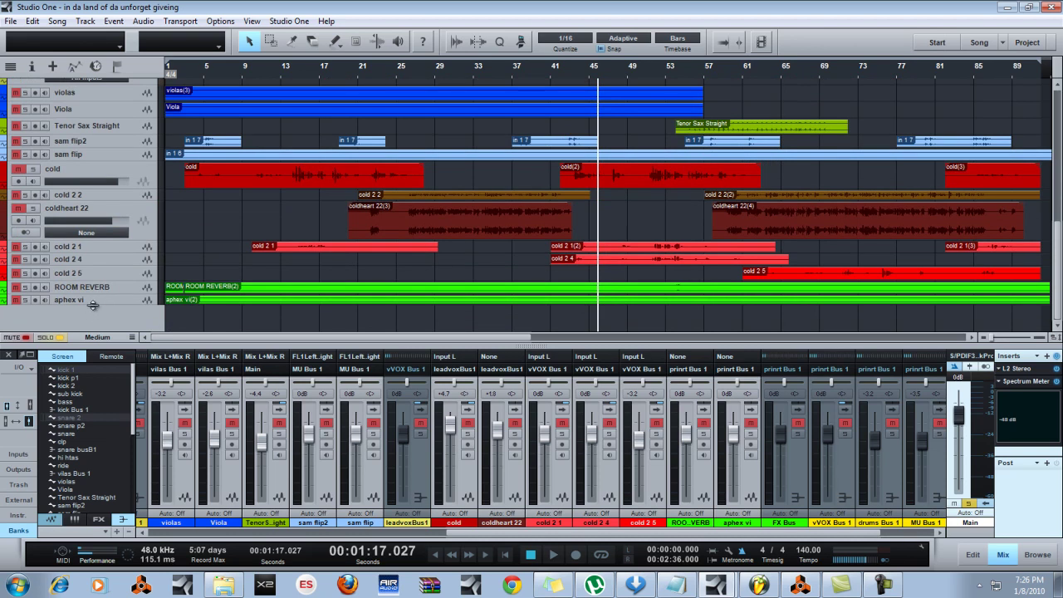
drag(89, 303, 131, 307)
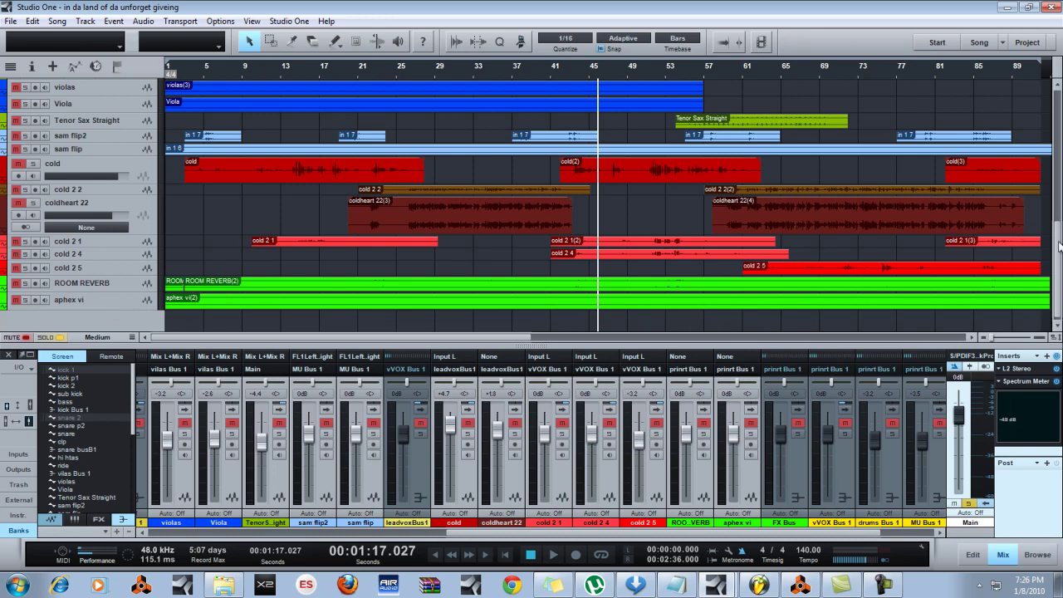
scroll(747, 274, up, 10)
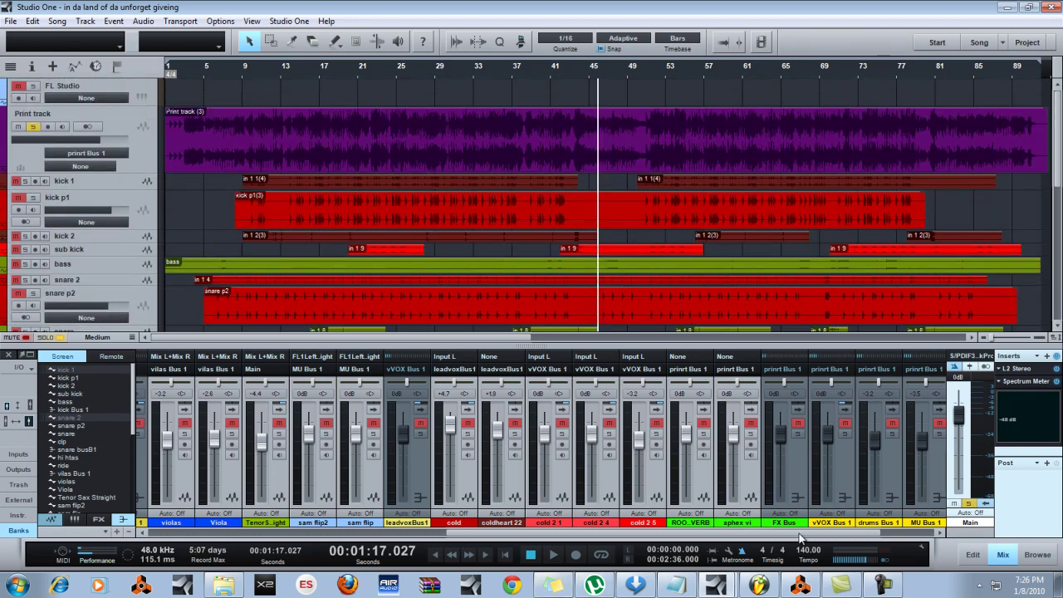
drag(799, 538, 893, 532)
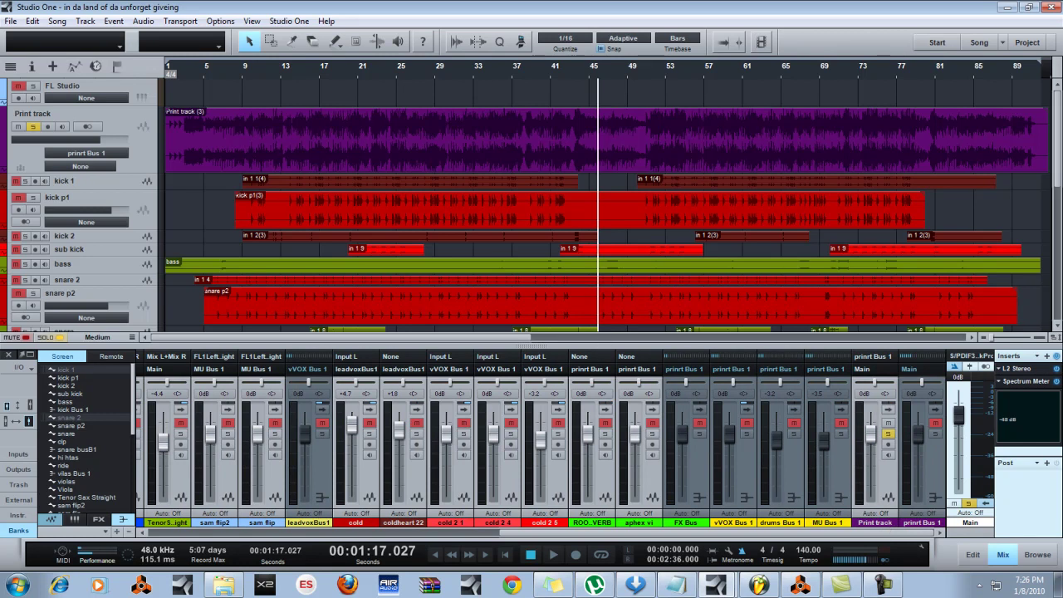
drag(1054, 148, 1040, 291)
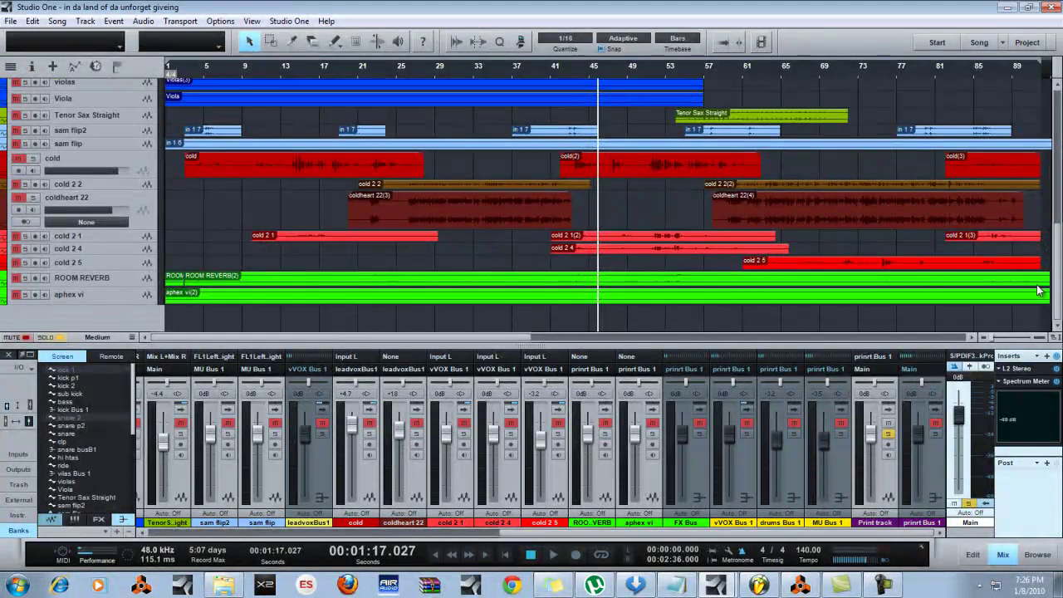
scroll(1039, 291, up, 15)
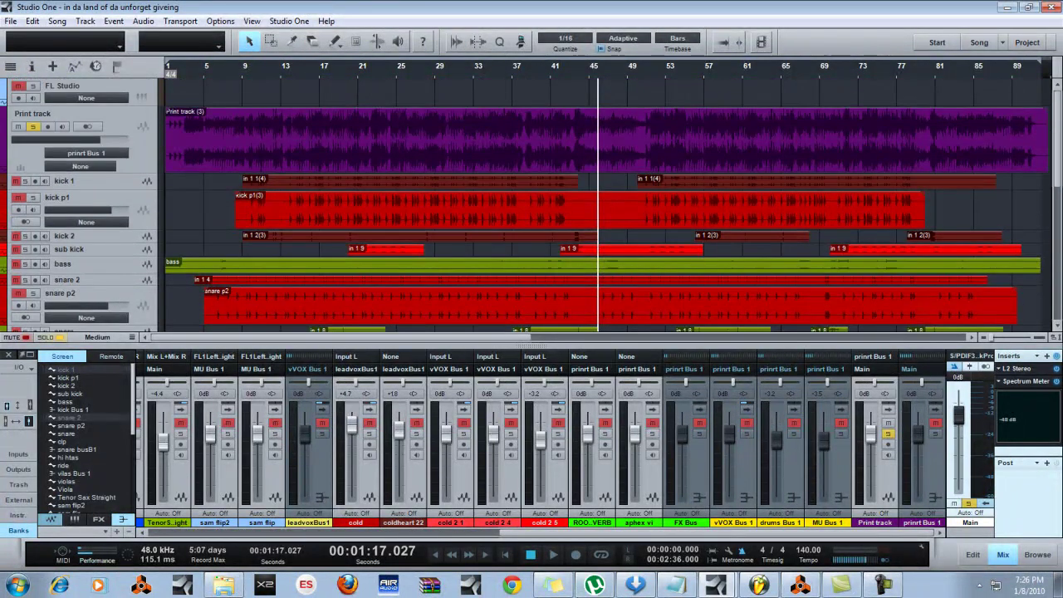
Reopen the full-size console with kick 1 shown and check the FL Studio and Reason instruments list, leaving only the banks list open
click(33, 357)
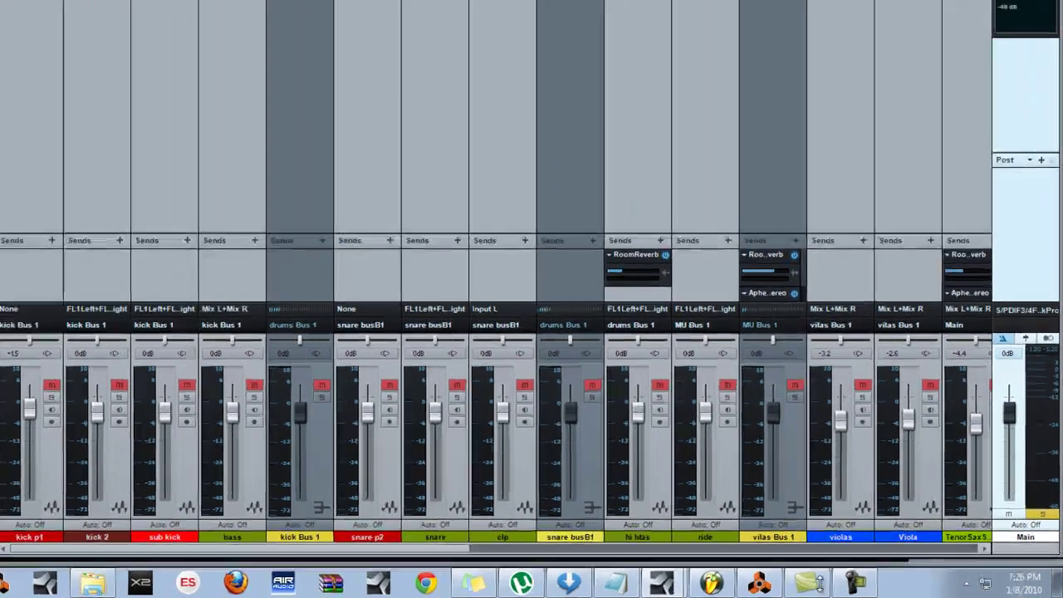
scroll(531, 374, left, 1)
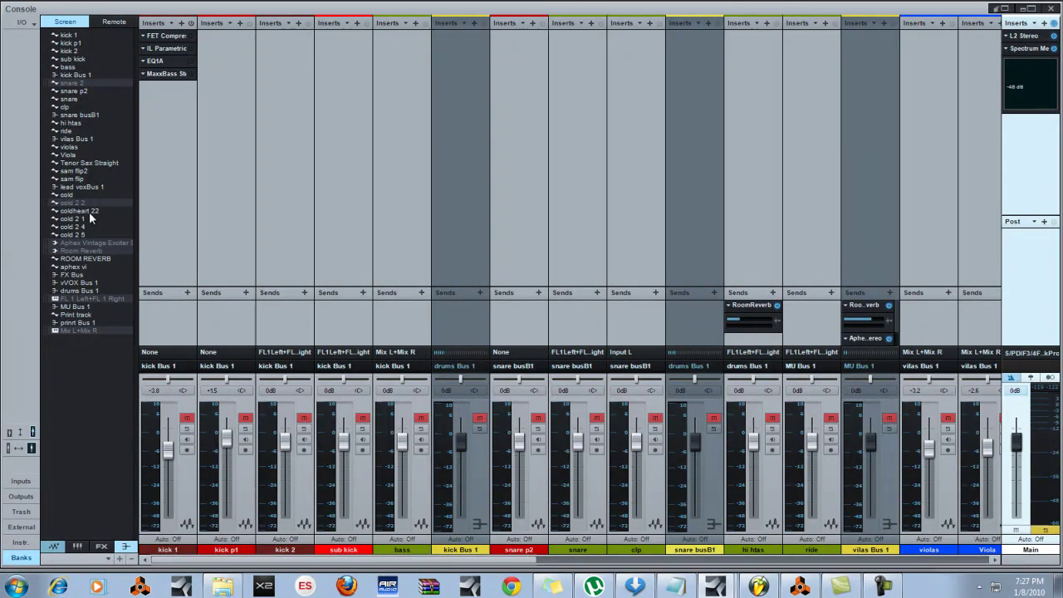
click(20, 542)
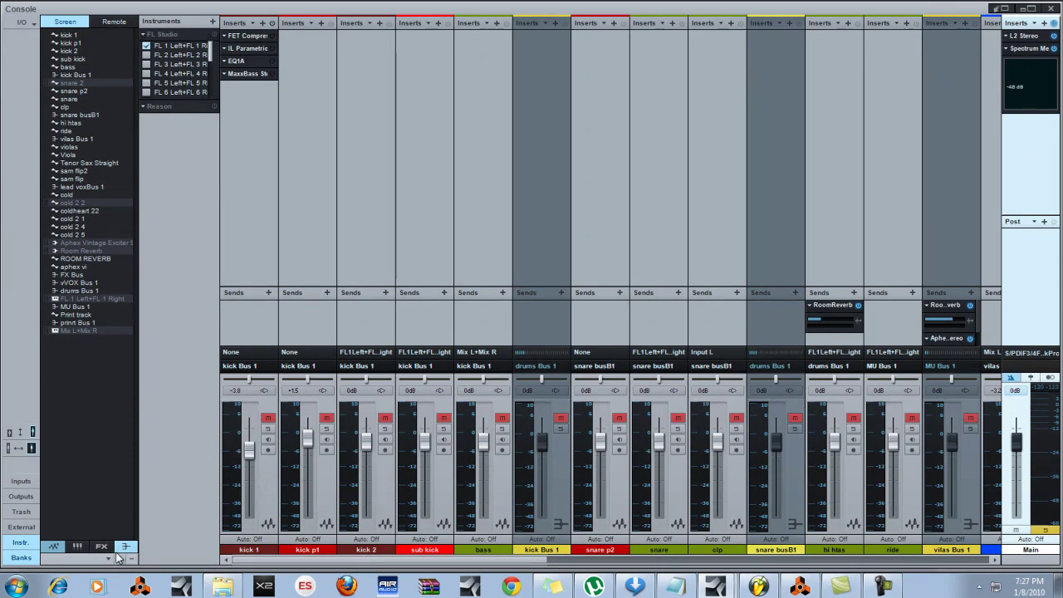
click(21, 557)
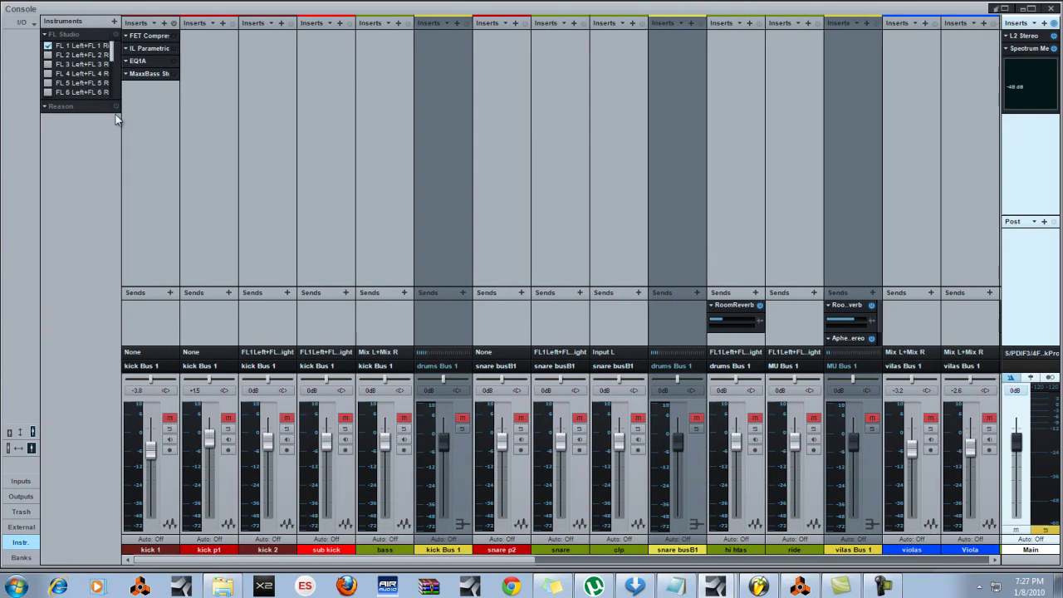
click(21, 557)
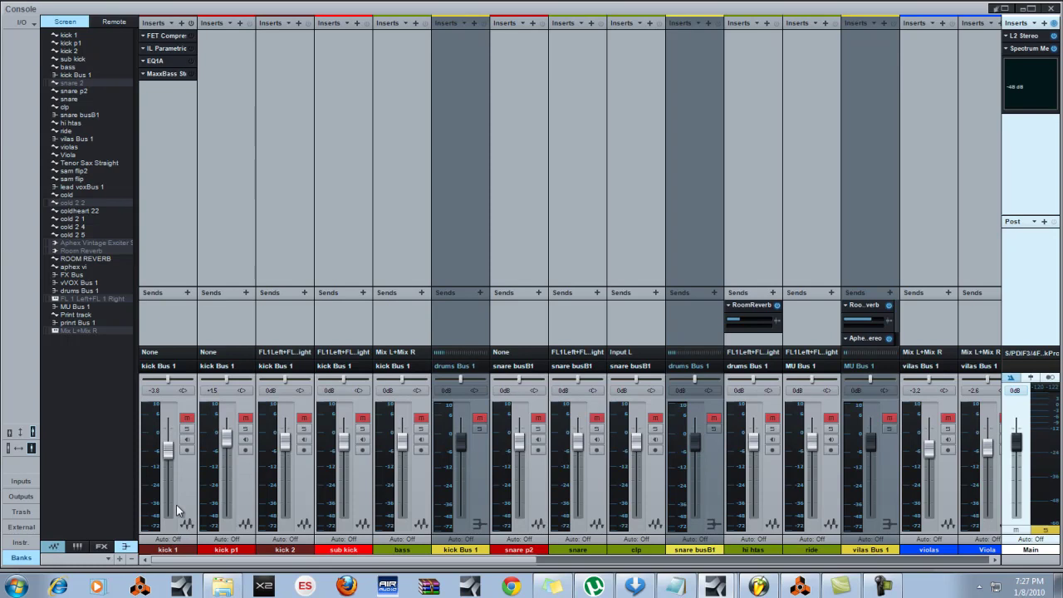
Solo kick 1 and kick p1, take kick 1 back out of solo, and dock the console below the arrangement
click(245, 427)
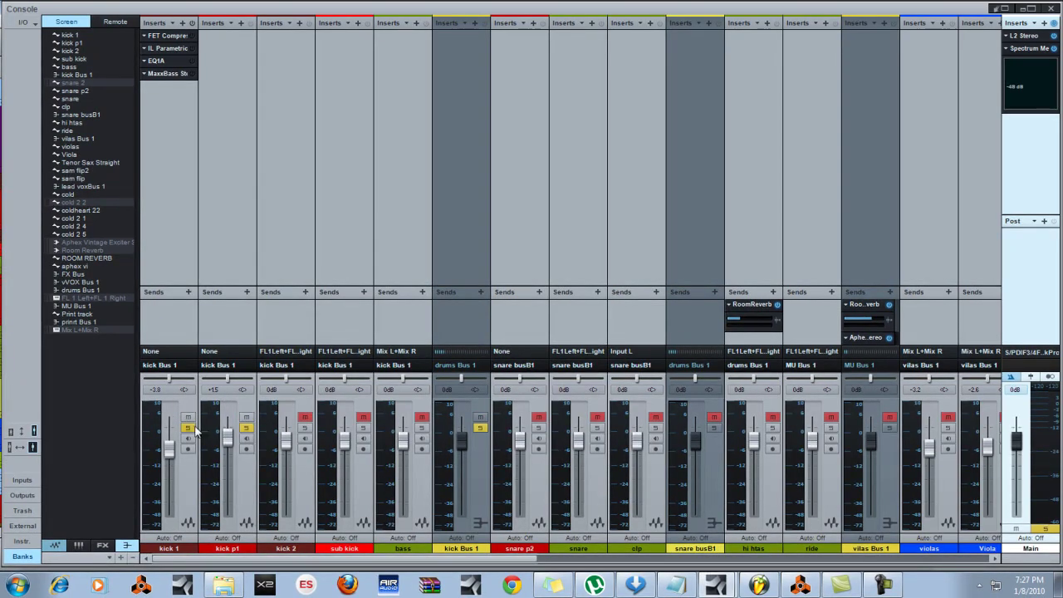
drag(513, 560, 840, 420)
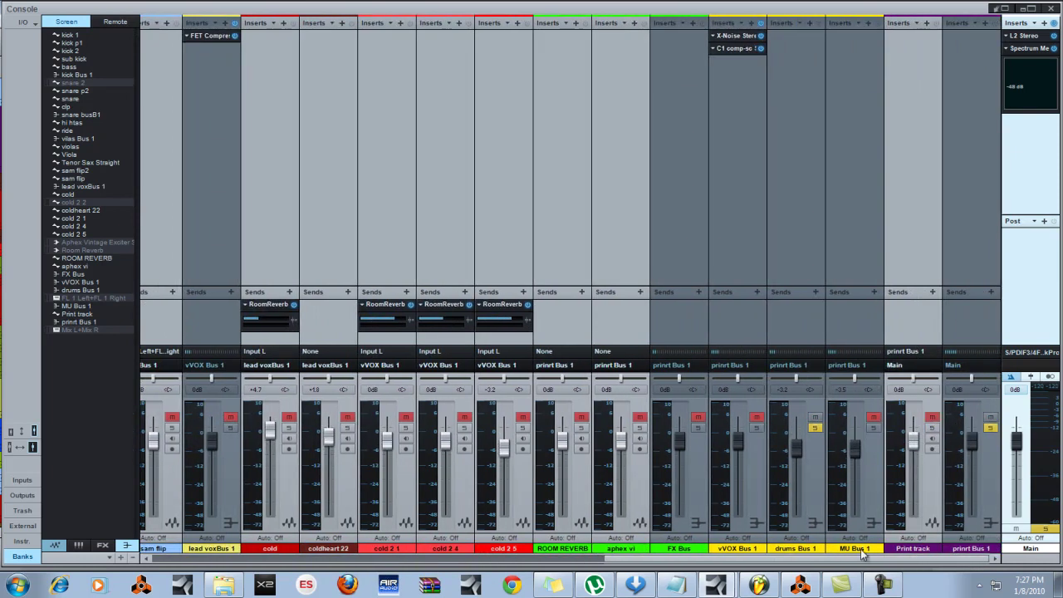
drag(834, 559, 25, 456)
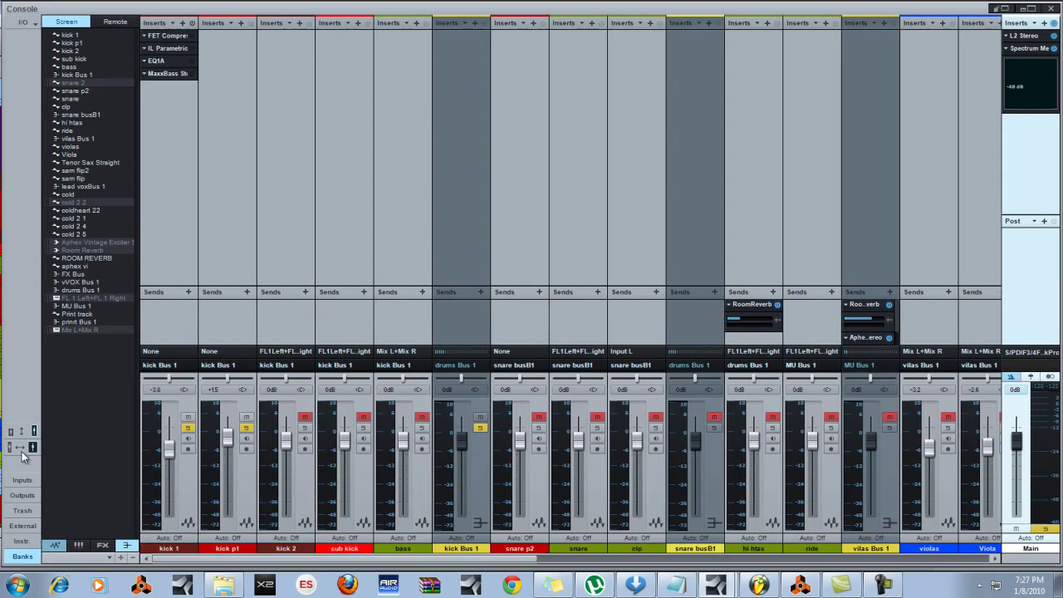
click(189, 429)
click(1032, 8)
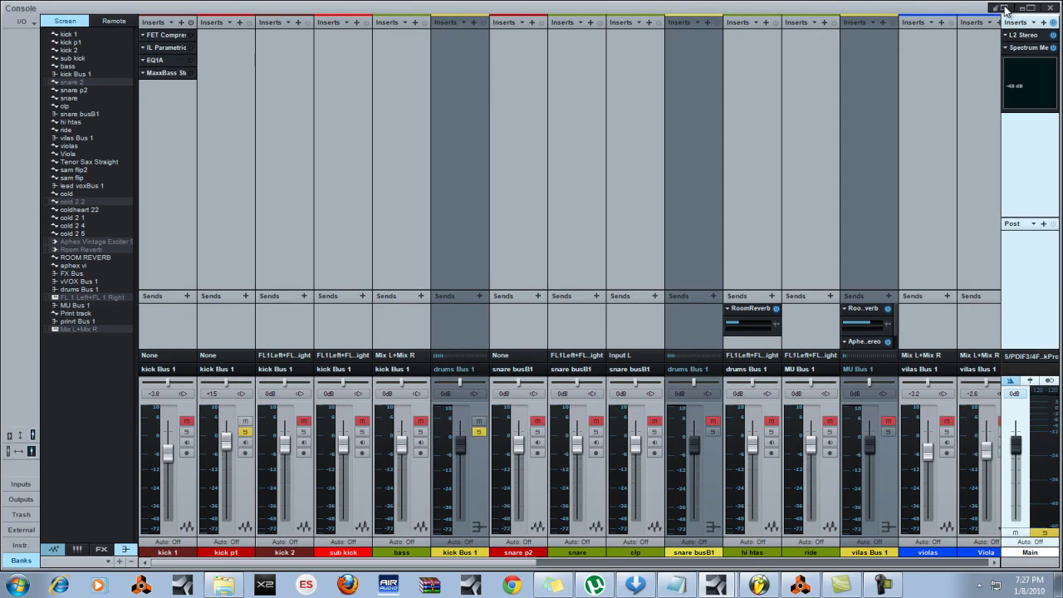
click(1002, 8)
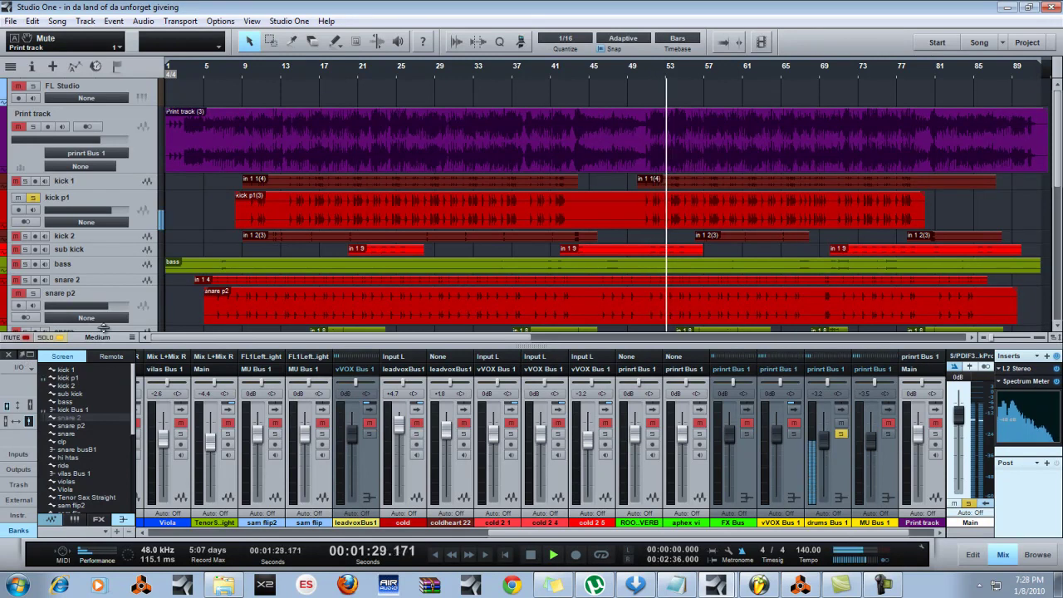
Return to the full-size console and switch the solo from kick p1 to kick 1, leaving kick p1 muted
click(30, 356)
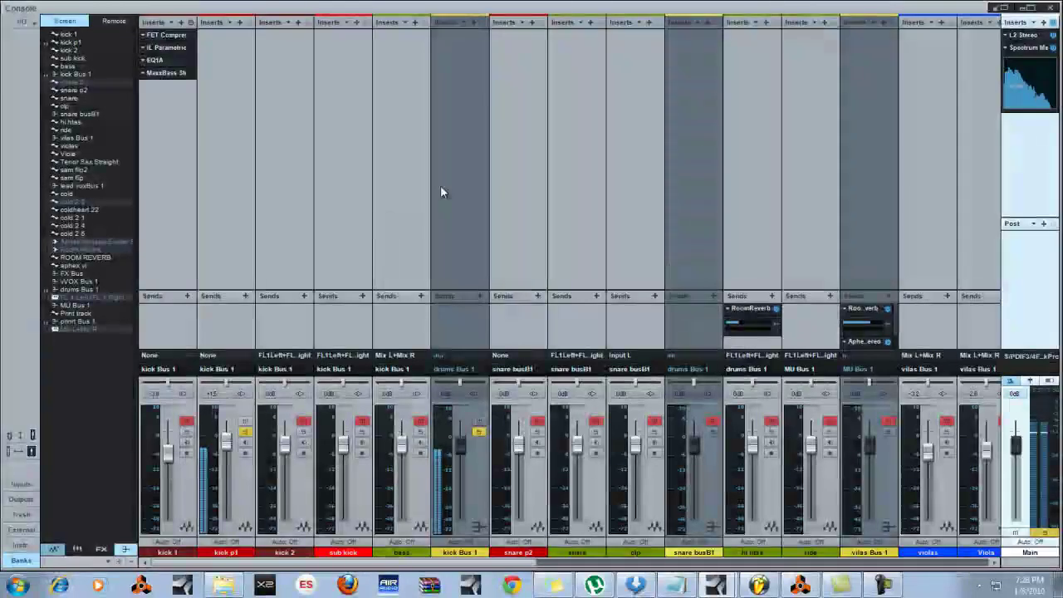
click(187, 421)
click(187, 431)
click(245, 431)
click(244, 421)
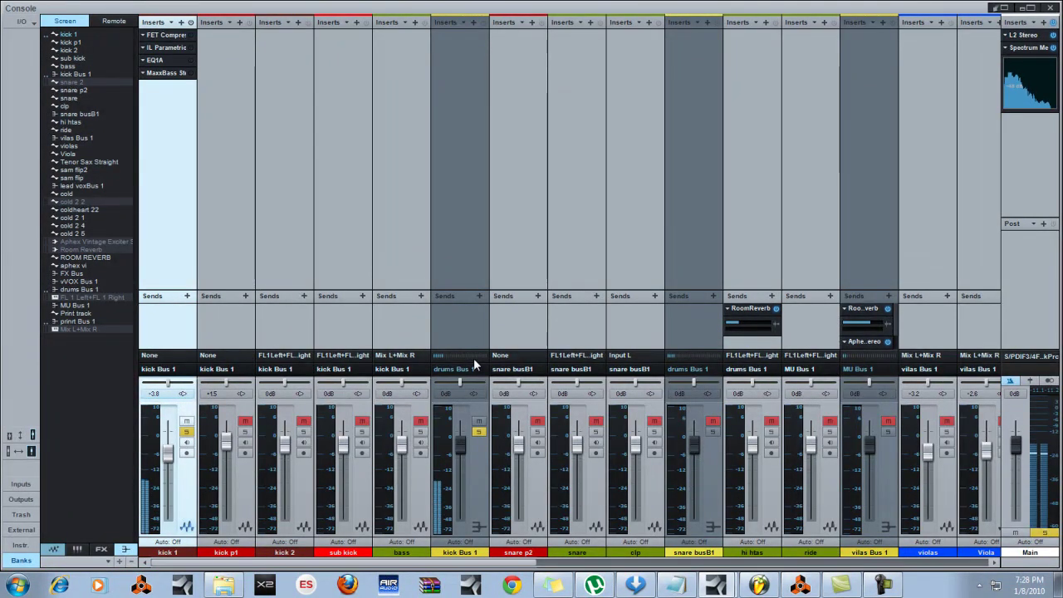
click(245, 421)
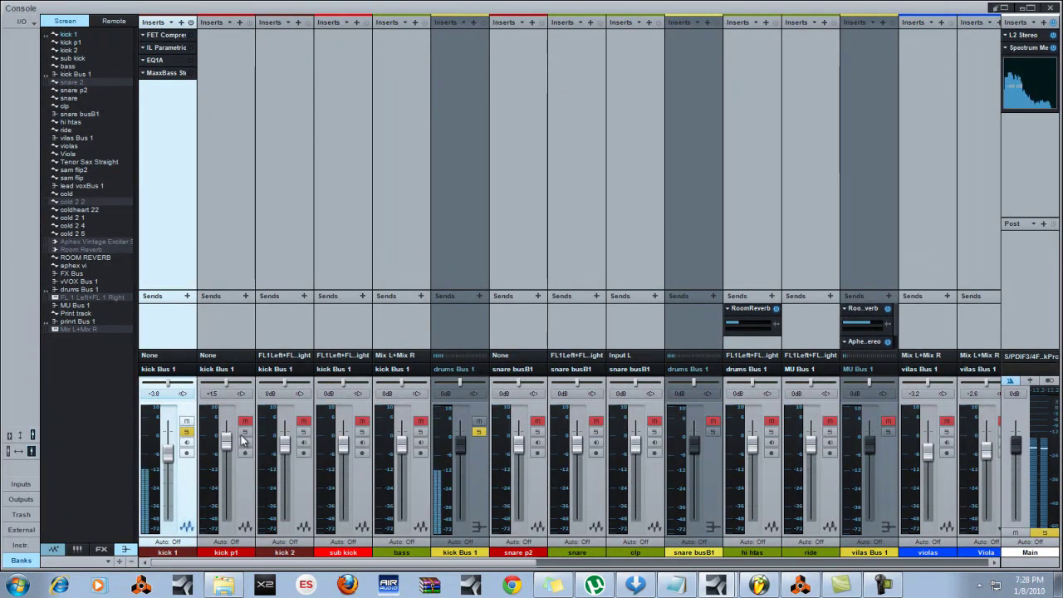
Audition kick p1 in solo with kick 1 muted for comparison, and return the solo to kick 1
click(245, 432)
click(187, 421)
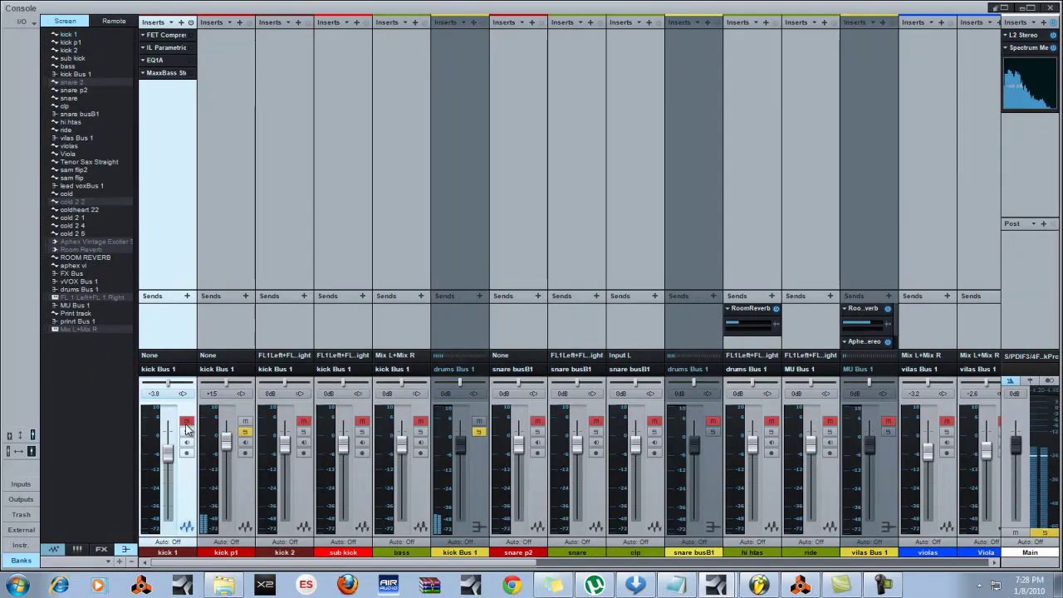
click(245, 432)
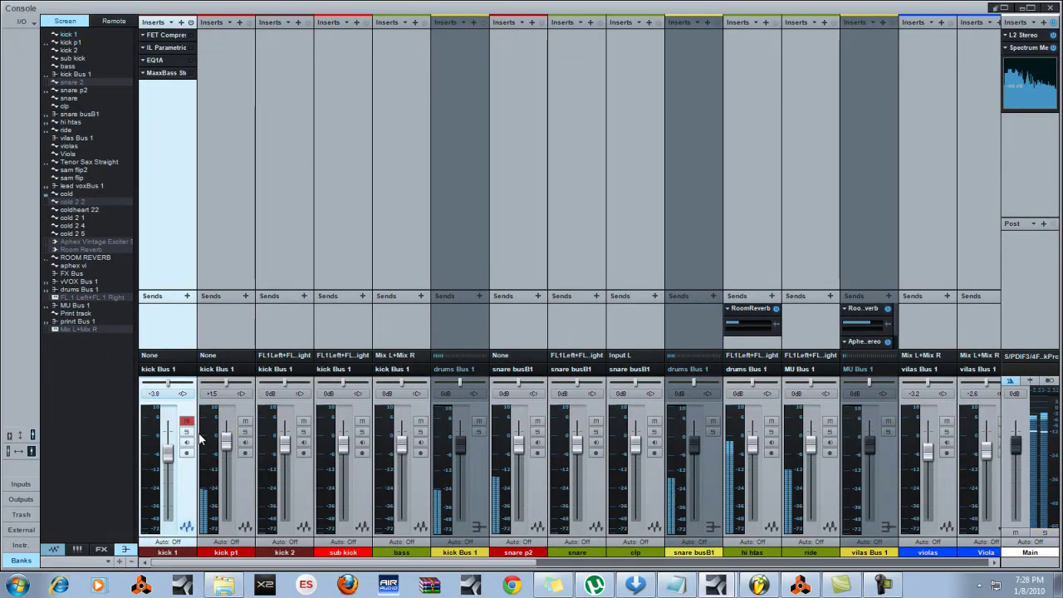
click(187, 421)
click(187, 432)
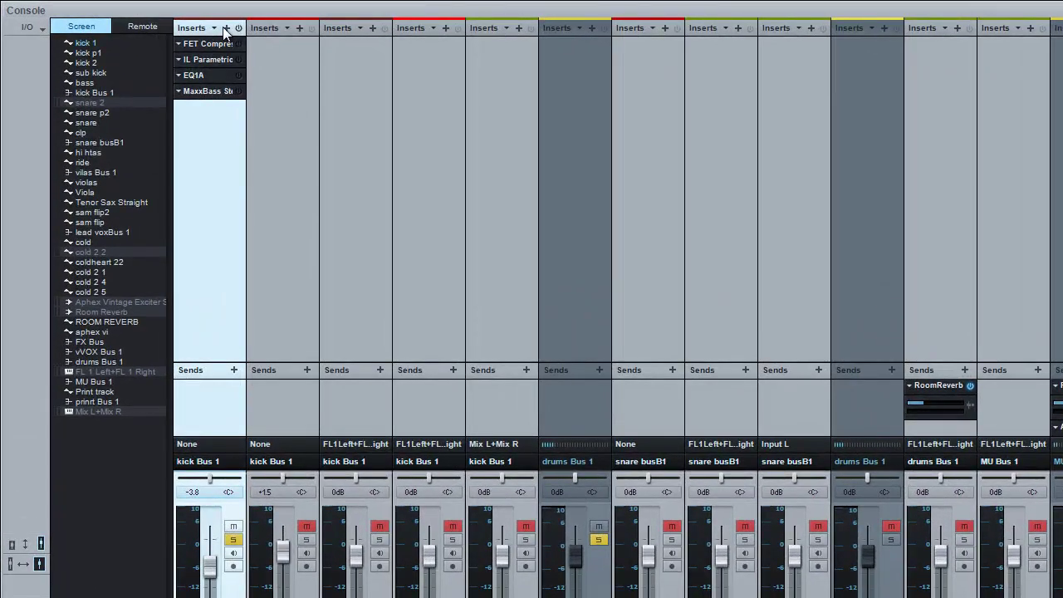
Activate all insert effects on kick 1 and show its MaxxBass Stereo and EQ1A settings
click(239, 27)
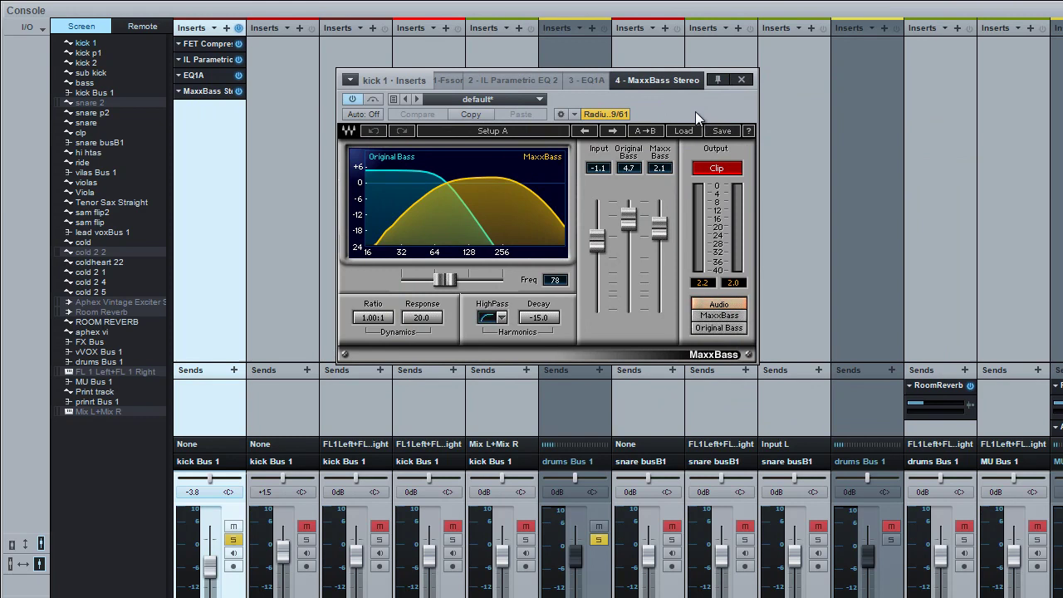
drag(694, 111, 640, 140)
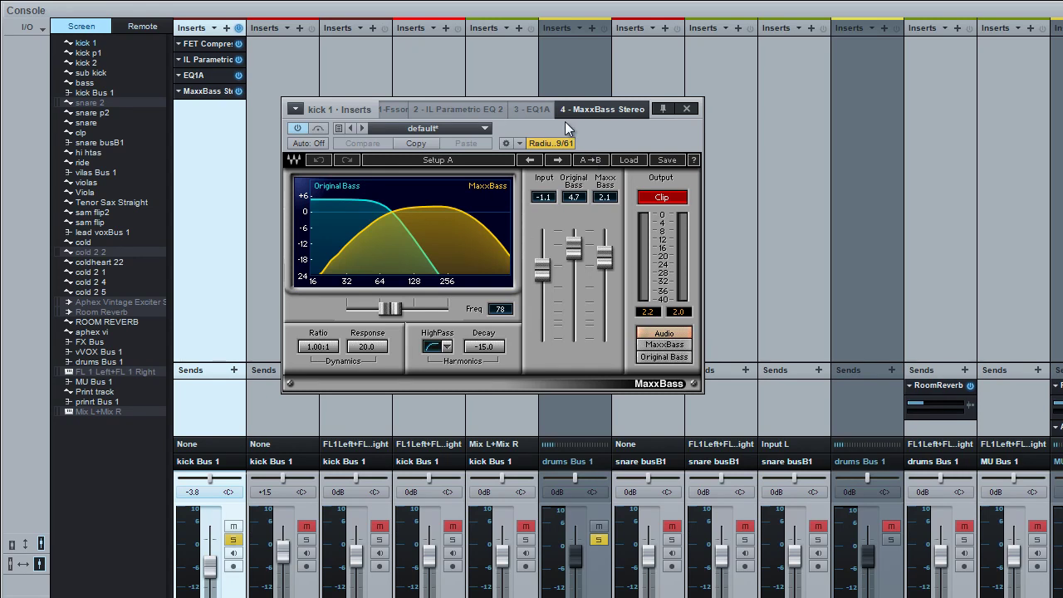
click(531, 109)
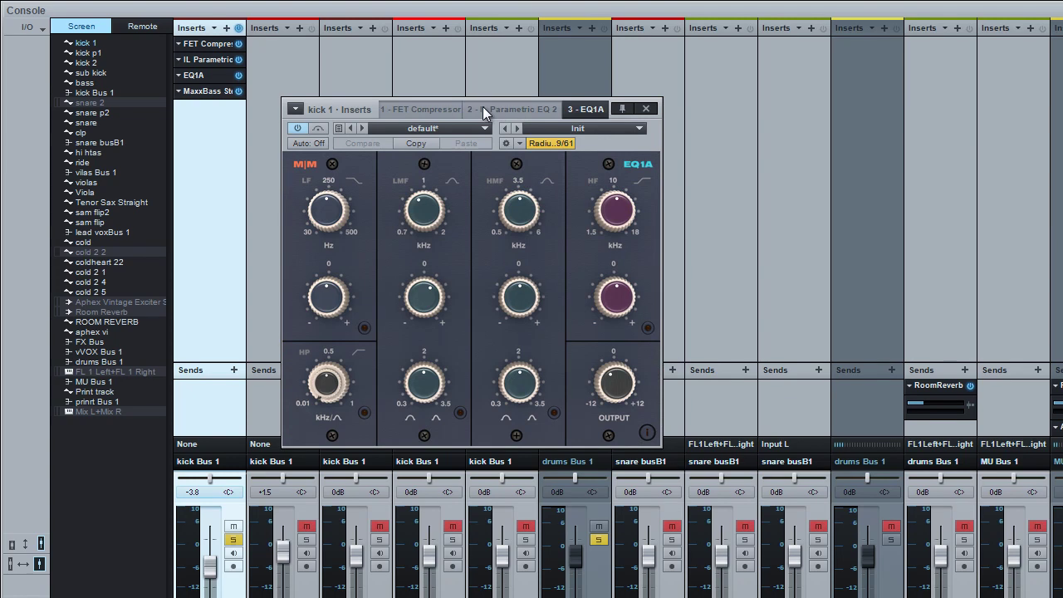
Show the IL Parametric EQ 2 and FET Compressor settings in kick 1's inserts
click(508, 109)
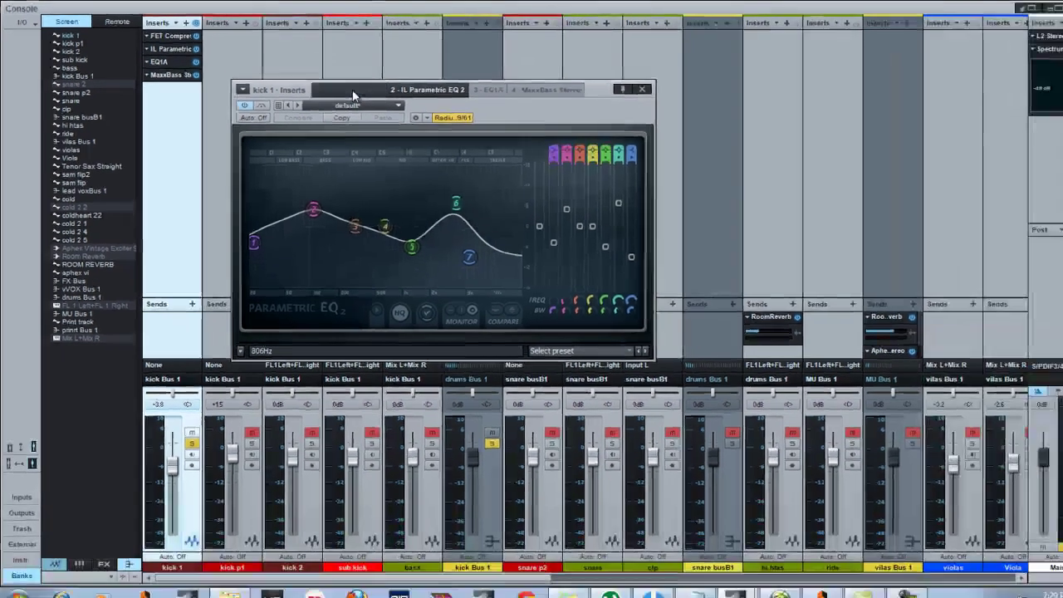
click(353, 93)
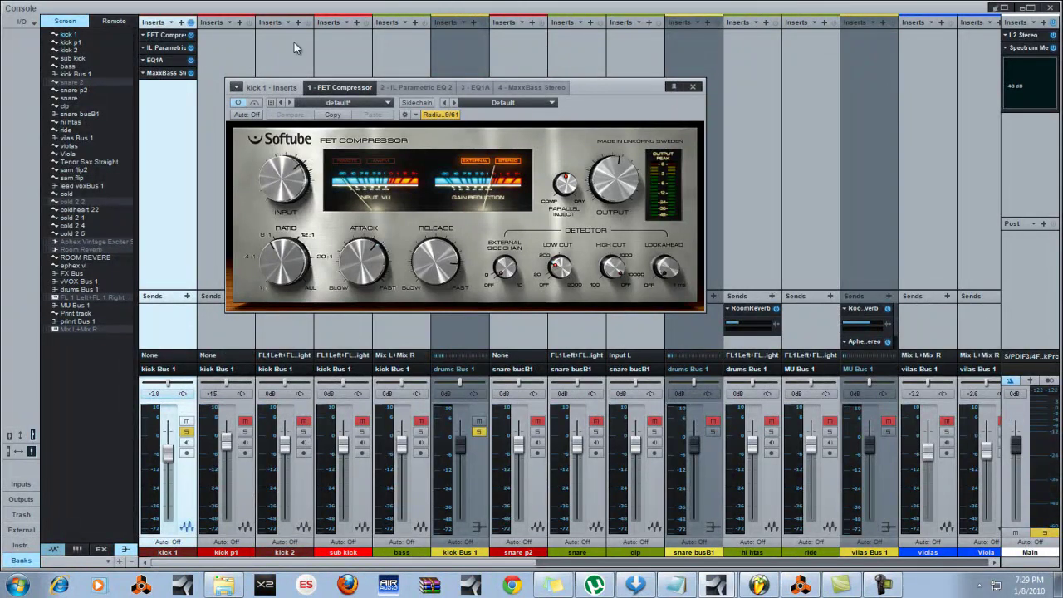
Bypass all kick 1 inserts, start playback, and reactivate the FET Compressor, IL Parametric EQ 2 and EQ1A one by one
click(191, 36)
key(space)
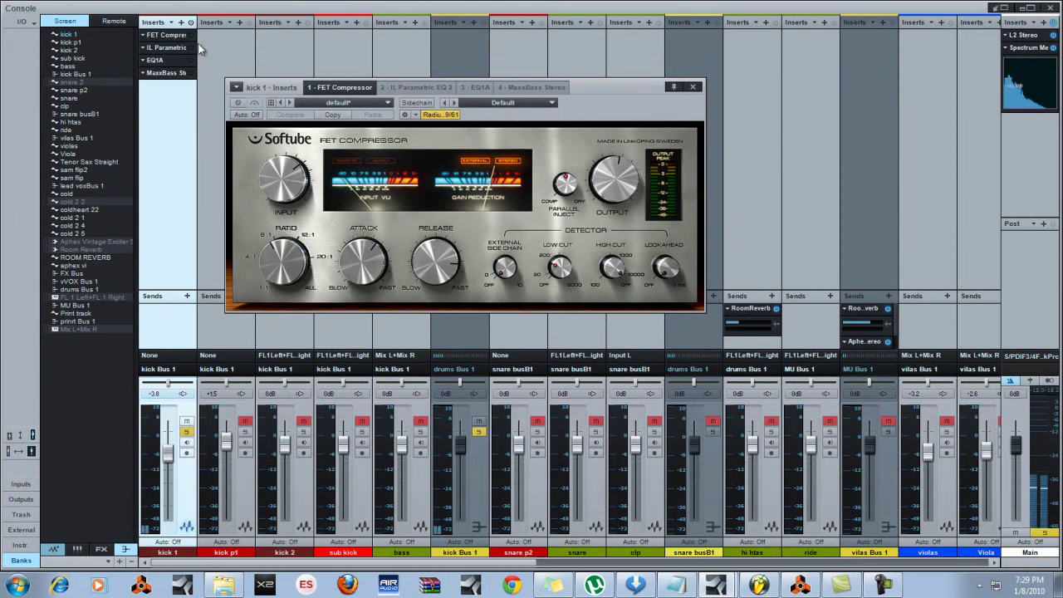
click(191, 35)
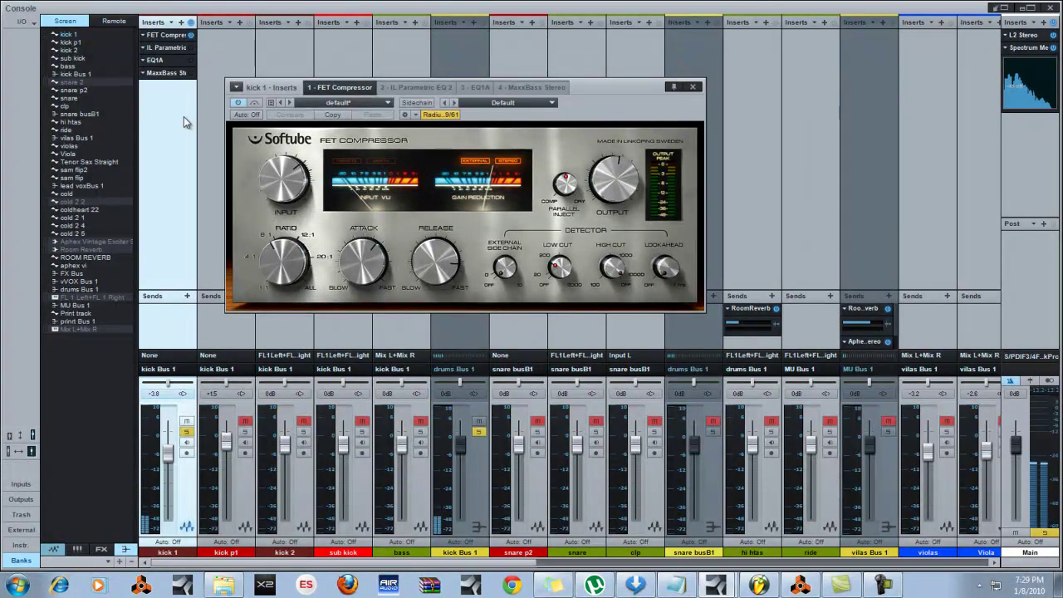
click(190, 48)
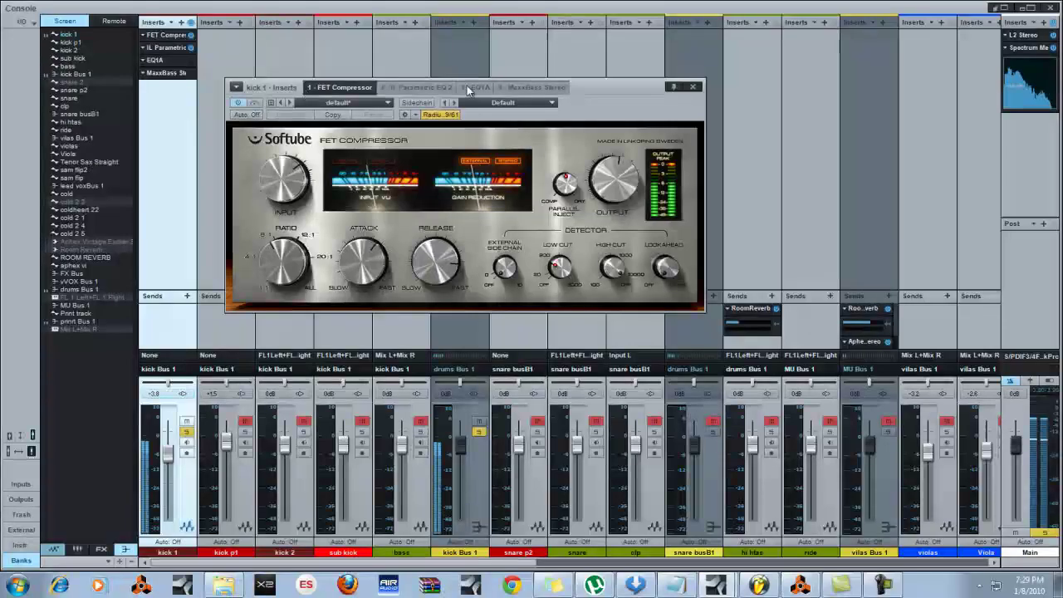
click(415, 86)
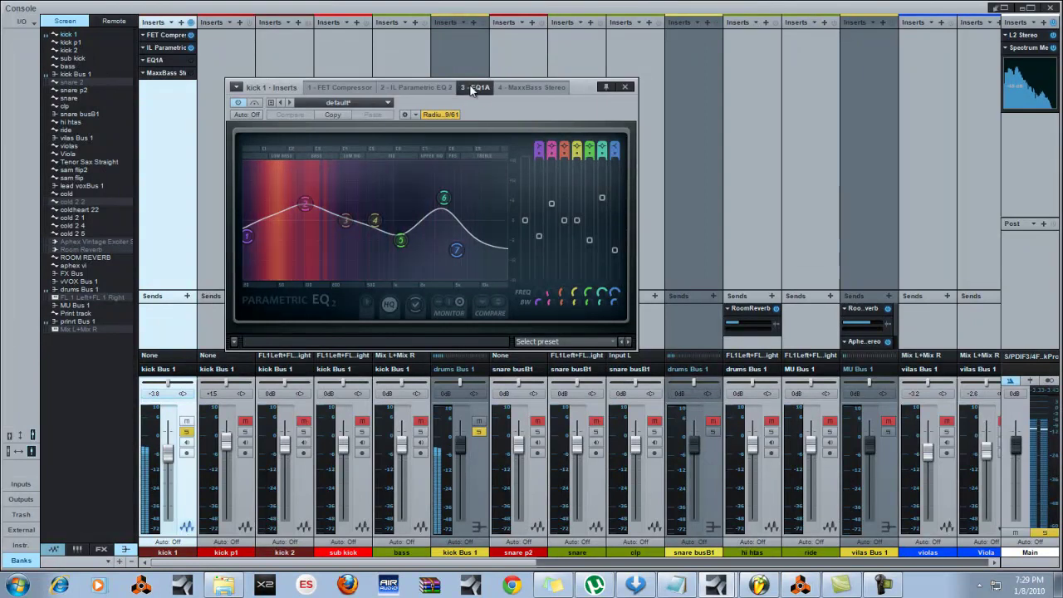
click(190, 60)
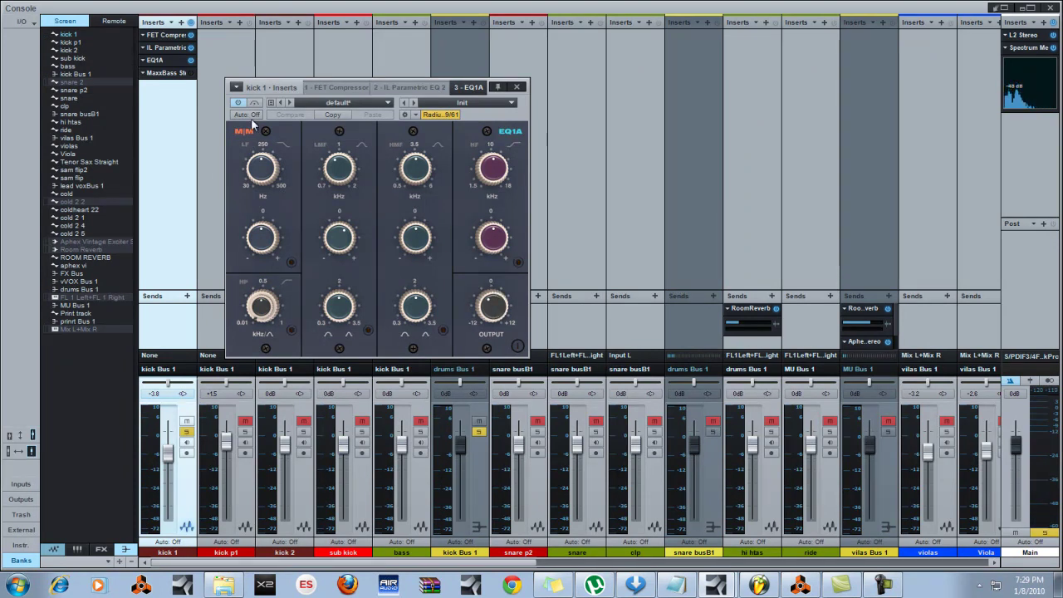
Open kick 1's MaxxBass Stereo, reset its clip indicator, audition it active, and bypass it again before closing its window
click(174, 75)
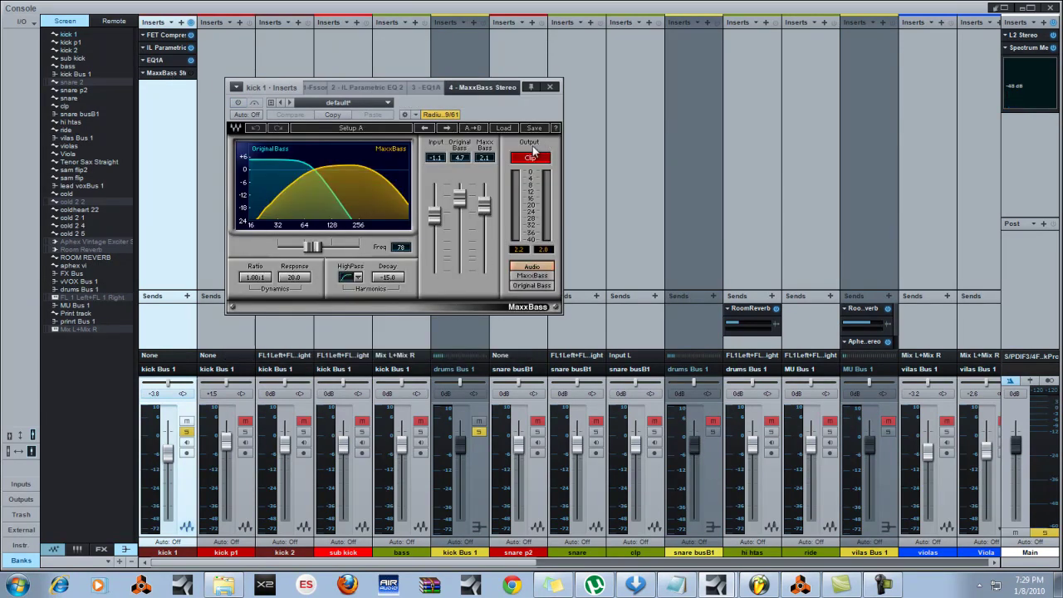
click(488, 216)
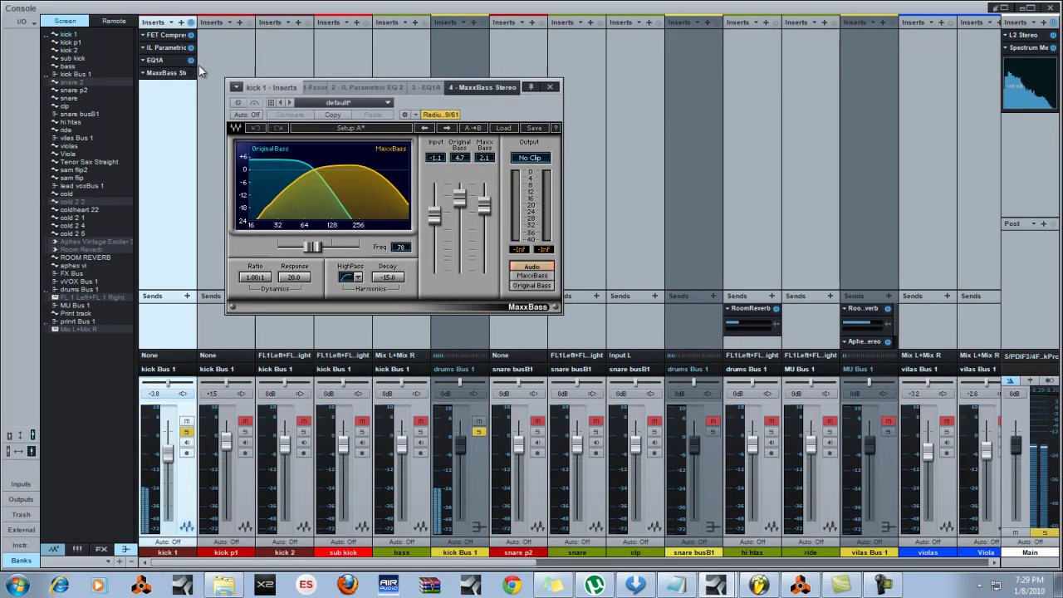
click(238, 102)
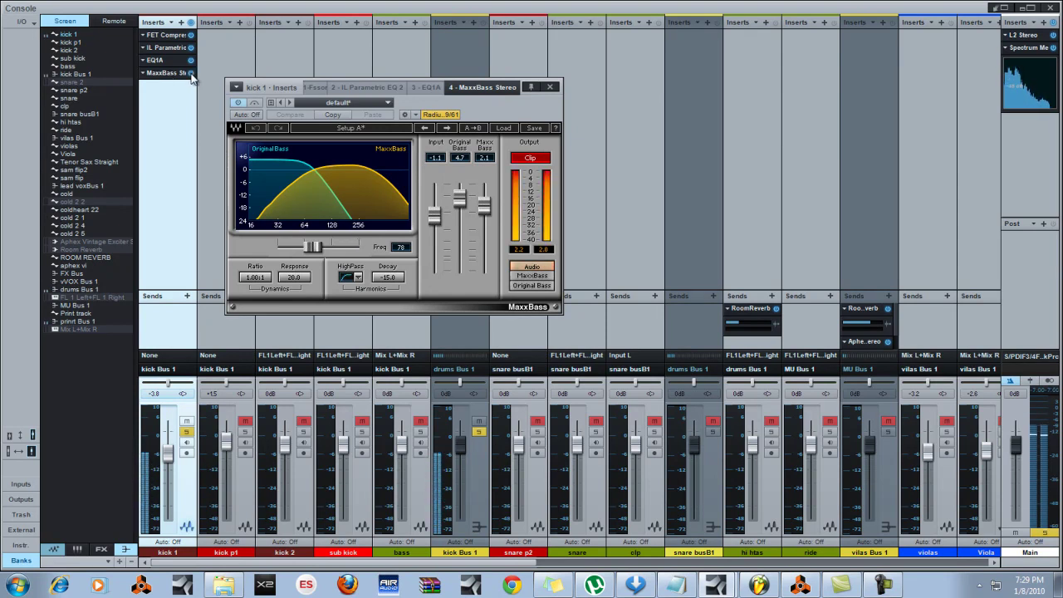
click(191, 73)
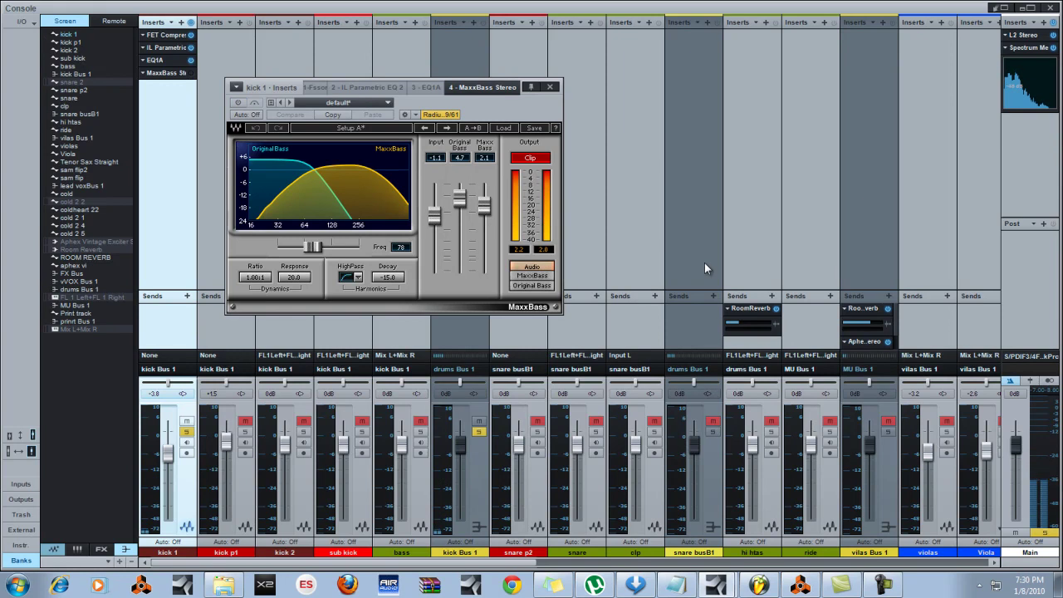
click(551, 88)
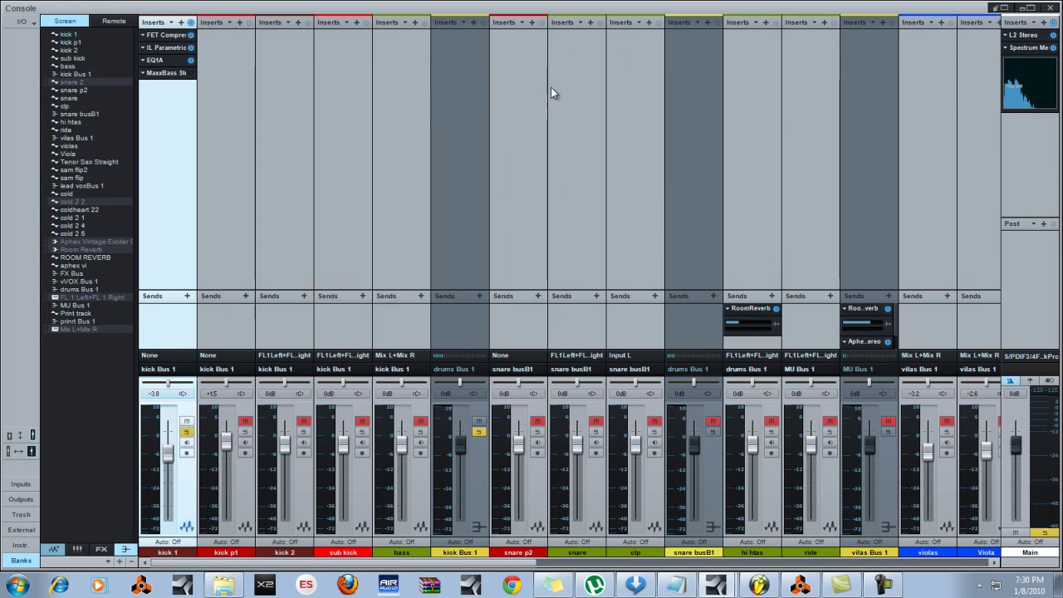